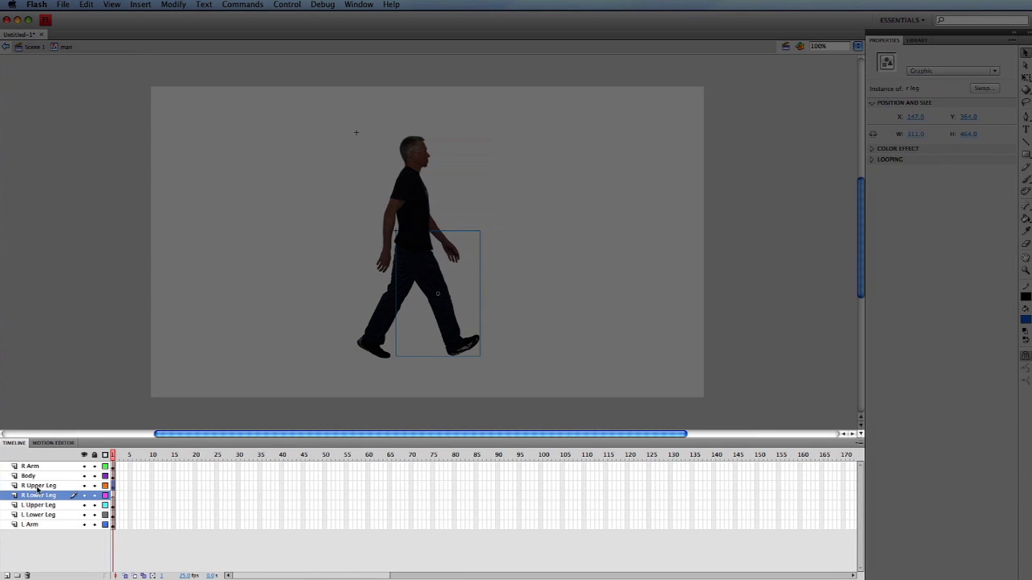
Rename layer R Upper Leg to 'R Leg' and delete the R Lower Leg layer
double_click(39, 485)
text(R)
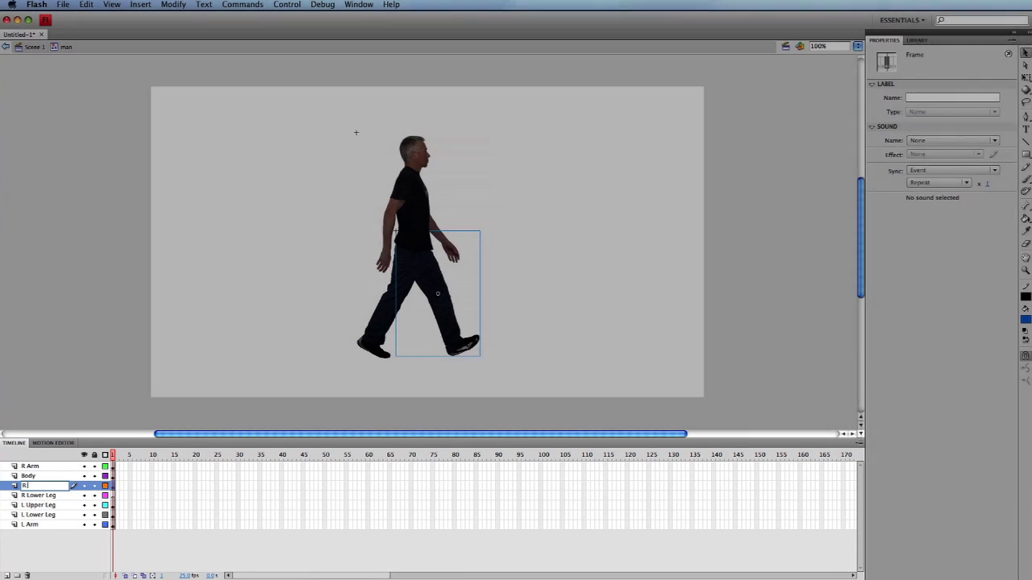
text( Leg)
key(Return)
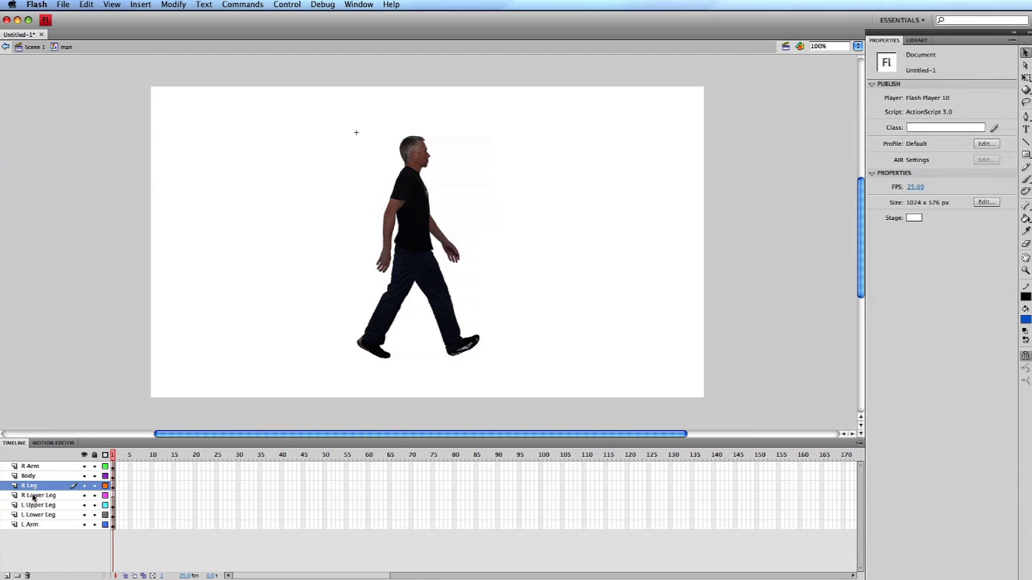
right_click(33, 498)
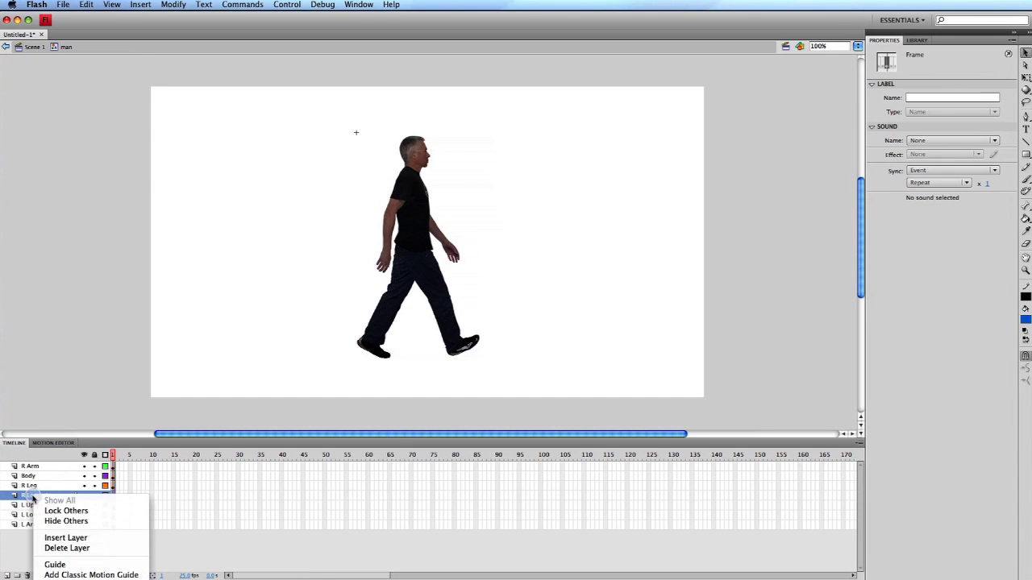
click(61, 549)
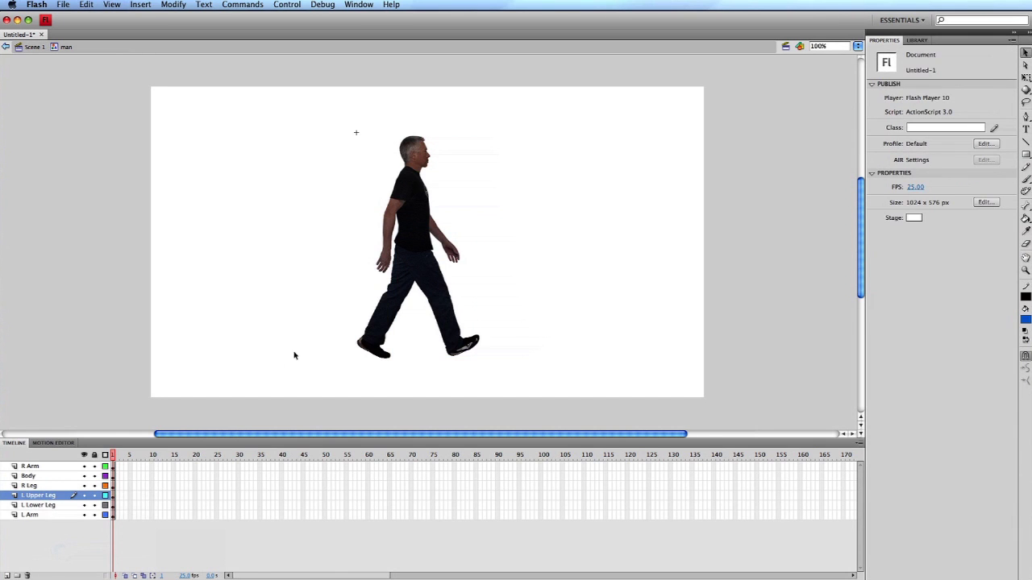
Convert the left thigh and lower-leg bitmaps into a graphic symbol named 'l leg'
click(394, 282)
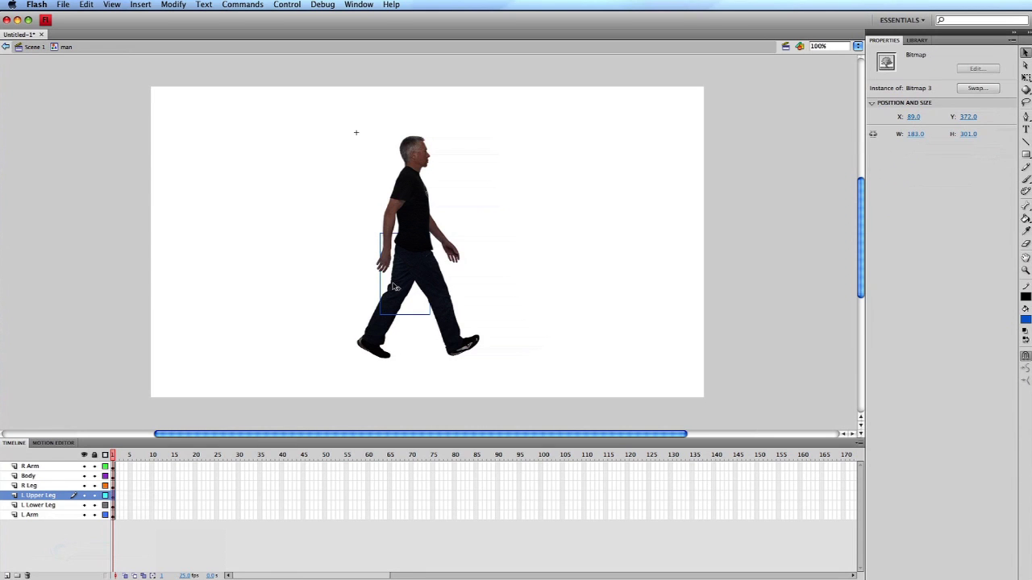
click(374, 325)
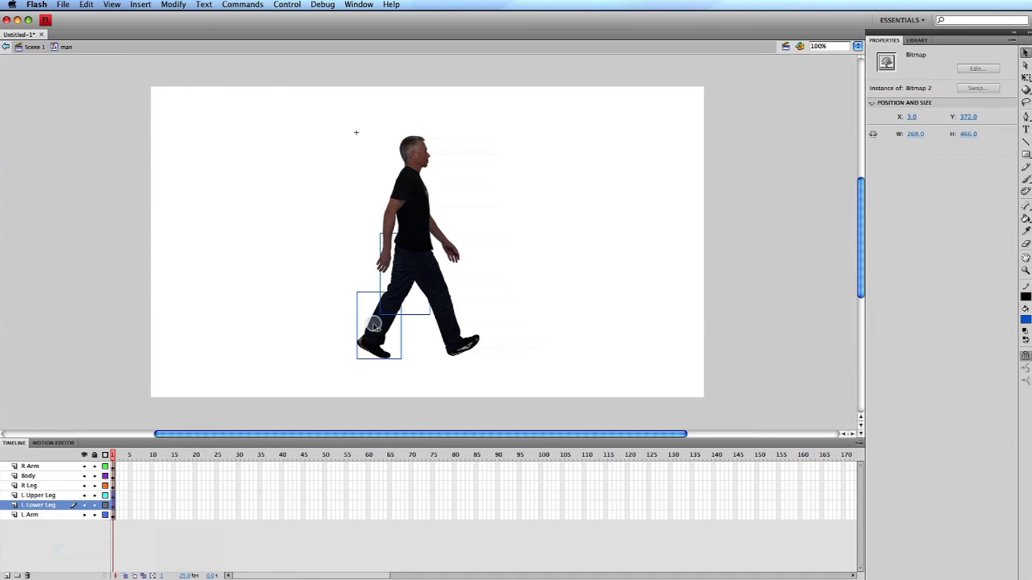
click(173, 4)
click(184, 34)
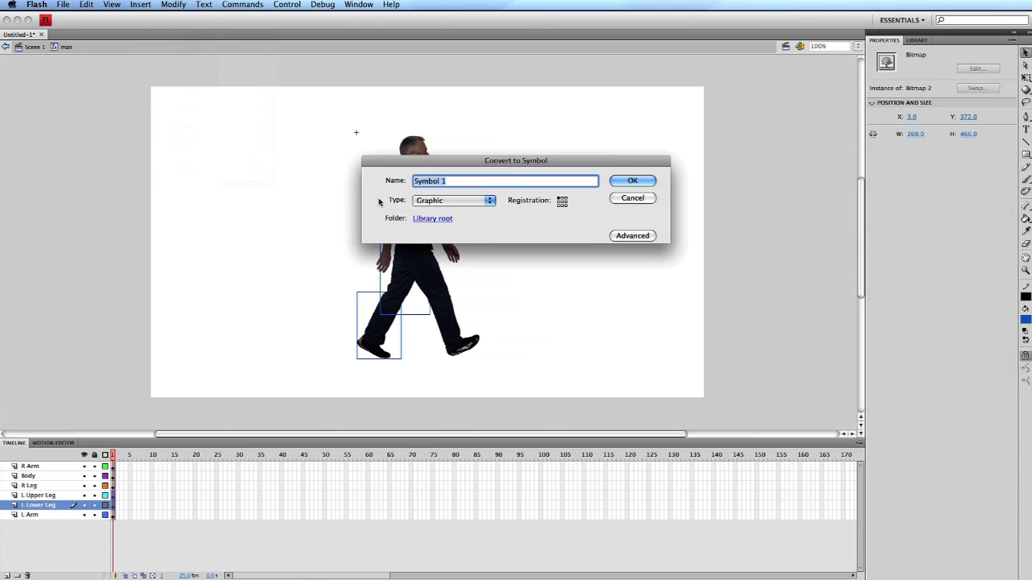
key(BackSpace)
text(l leg)
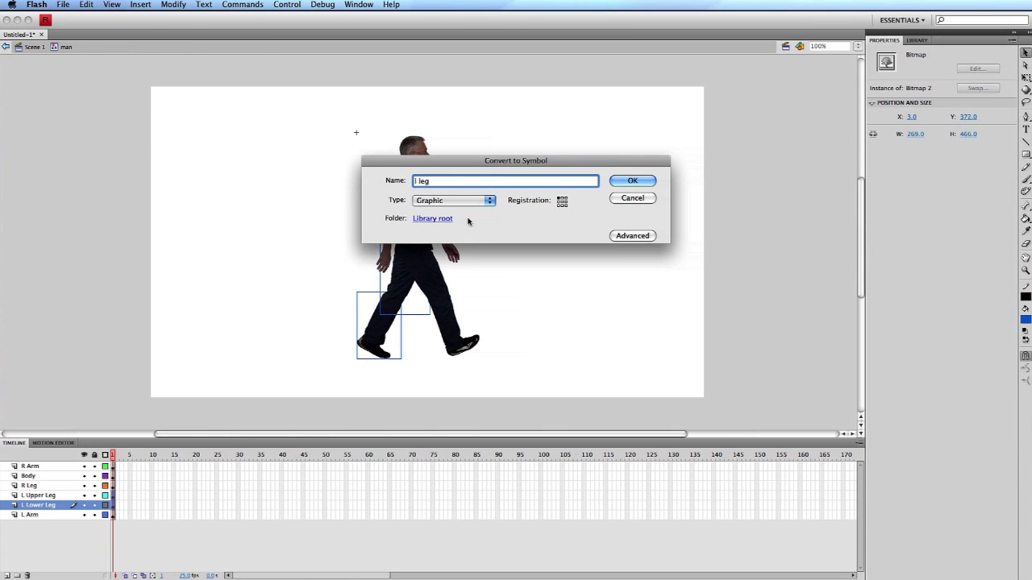
click(621, 179)
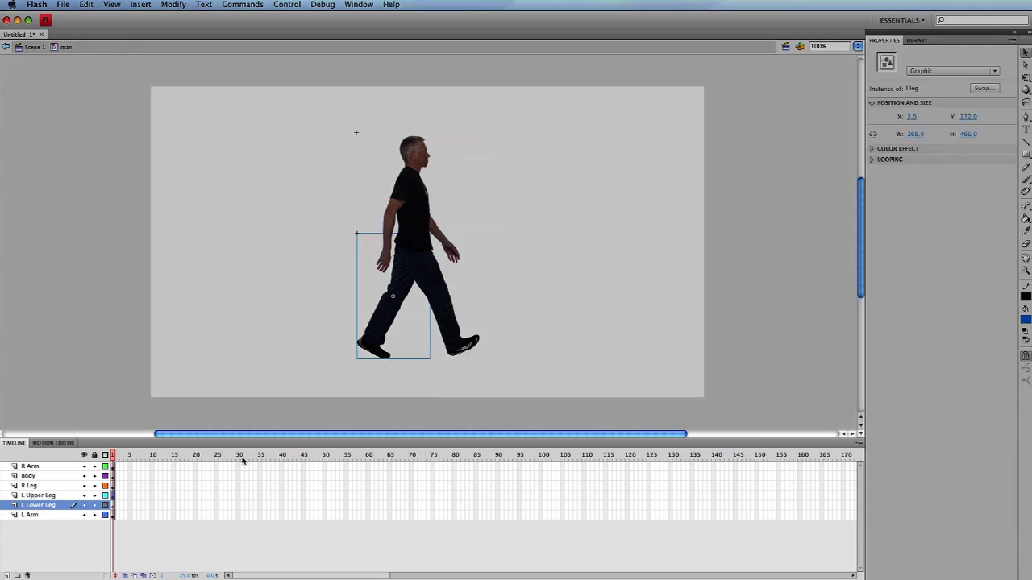
Rename layer L Upper Leg to 'L Leg' and delete the L Lower Leg layer
double_click(38, 495)
text(l)
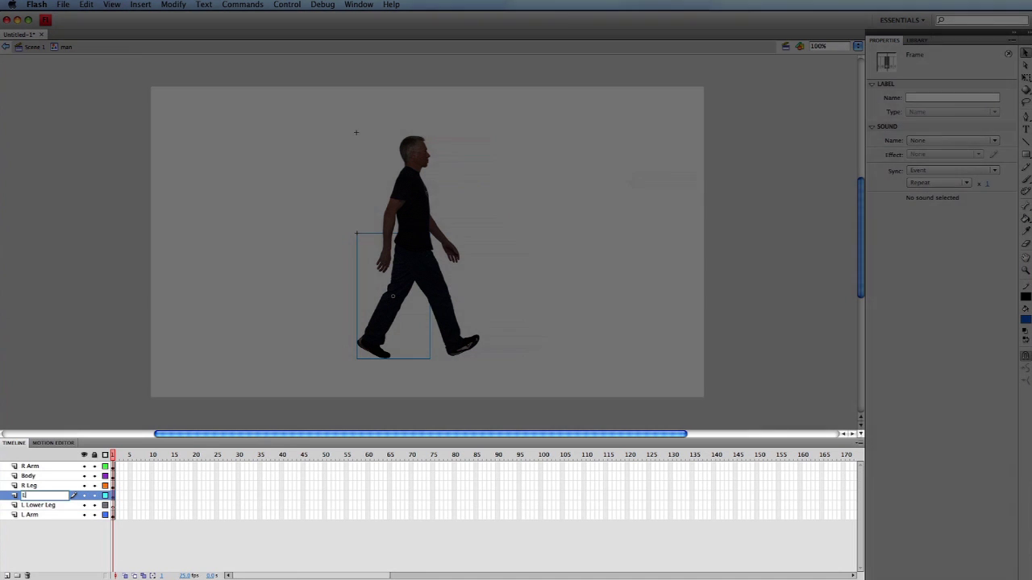
text( Leg)
key(Return)
right_click(30, 505)
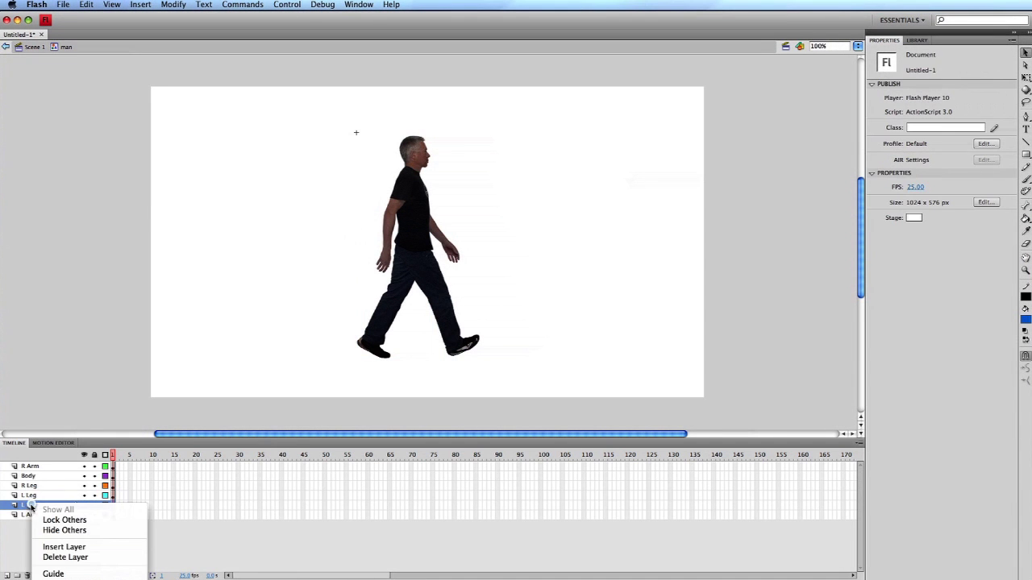
click(68, 557)
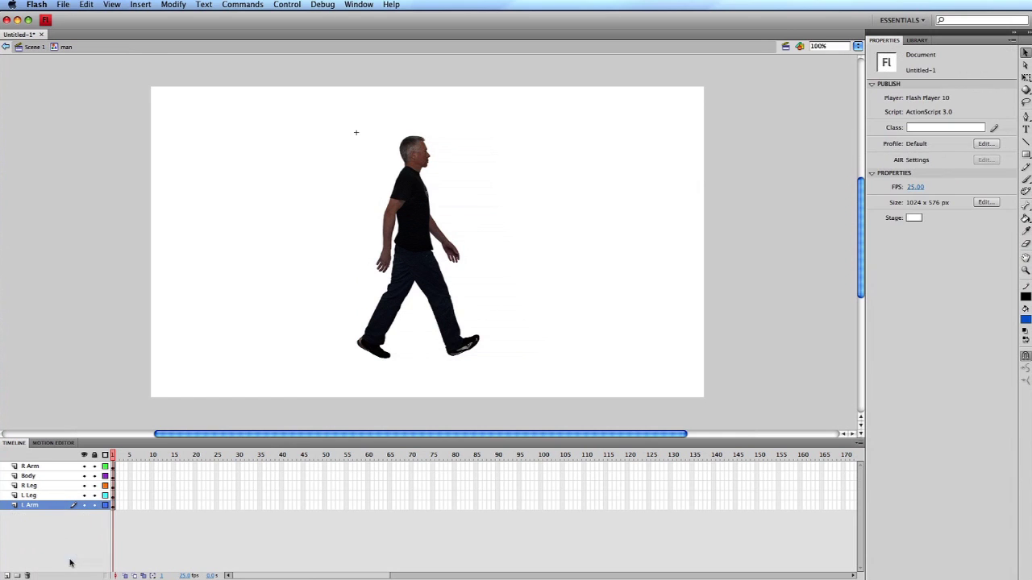
Save the file, then move the r leg and l leg transform points up to the hip
key(super+shift+Escape)
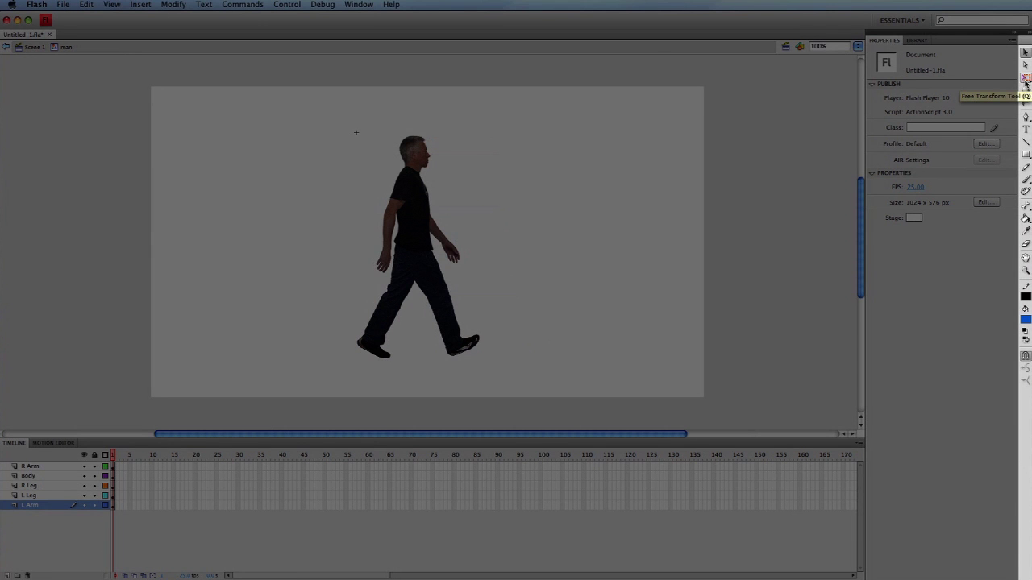
click(1025, 78)
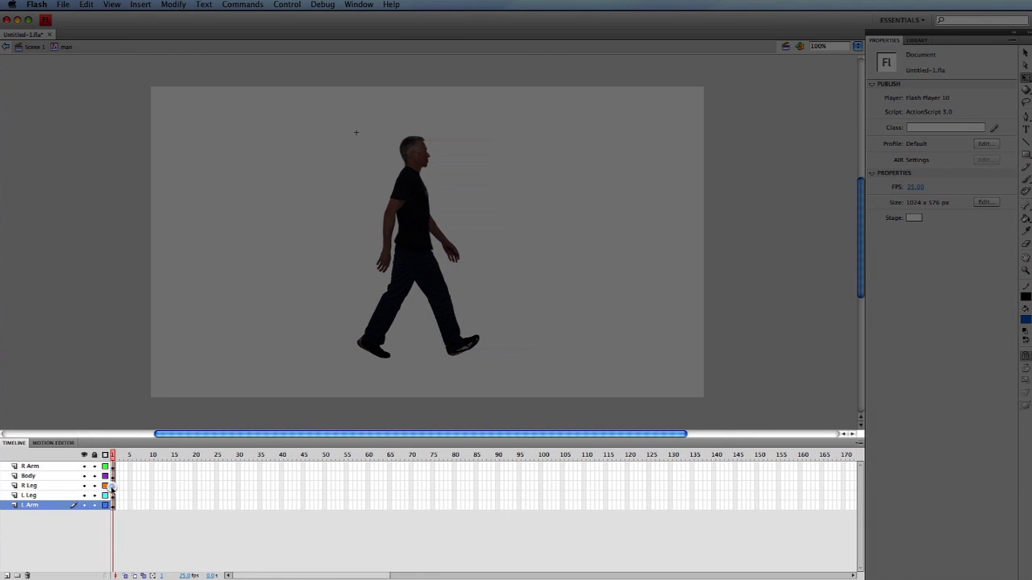
click(113, 486)
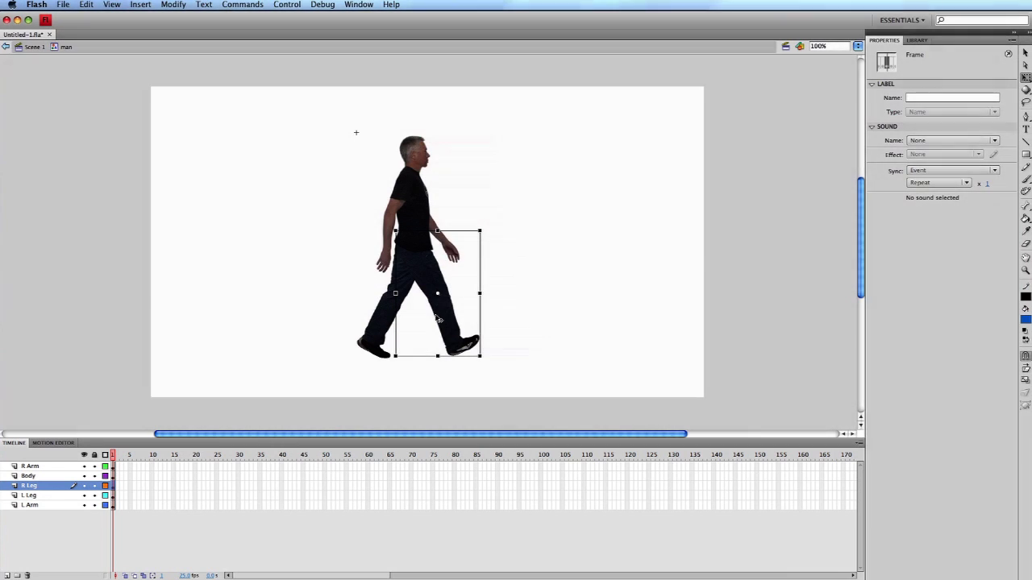
drag(439, 295, 414, 249)
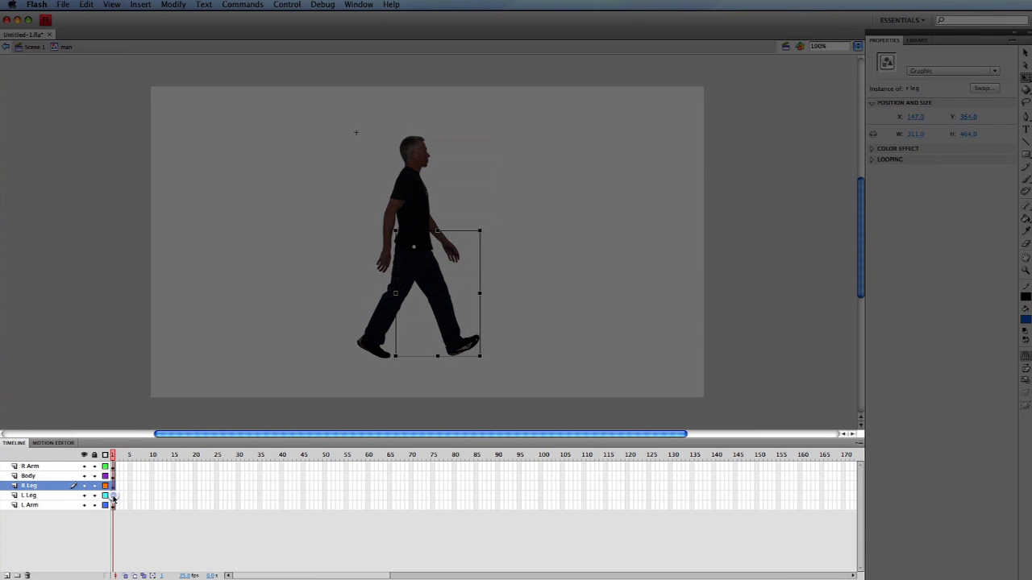
click(114, 496)
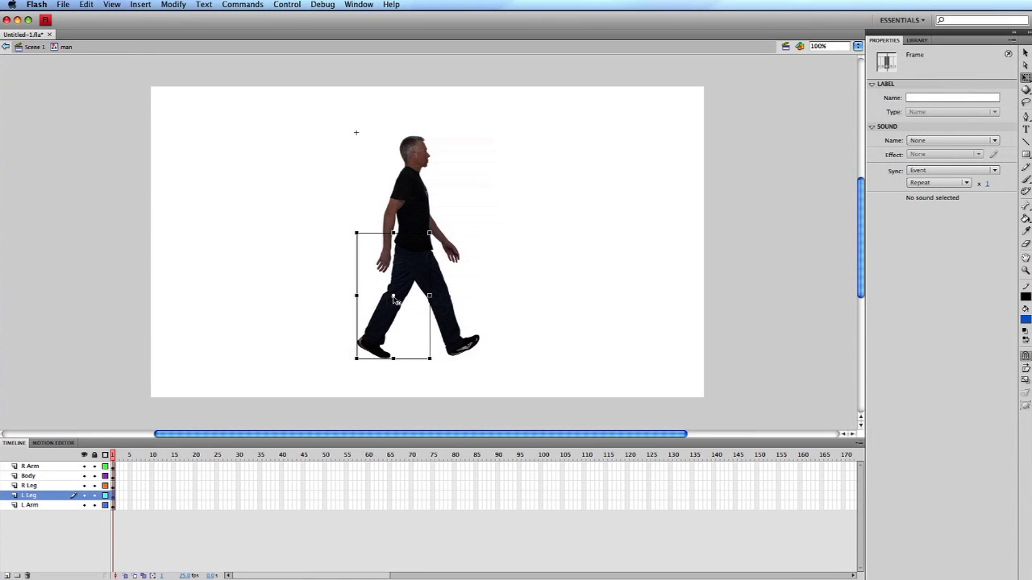
drag(393, 297, 415, 250)
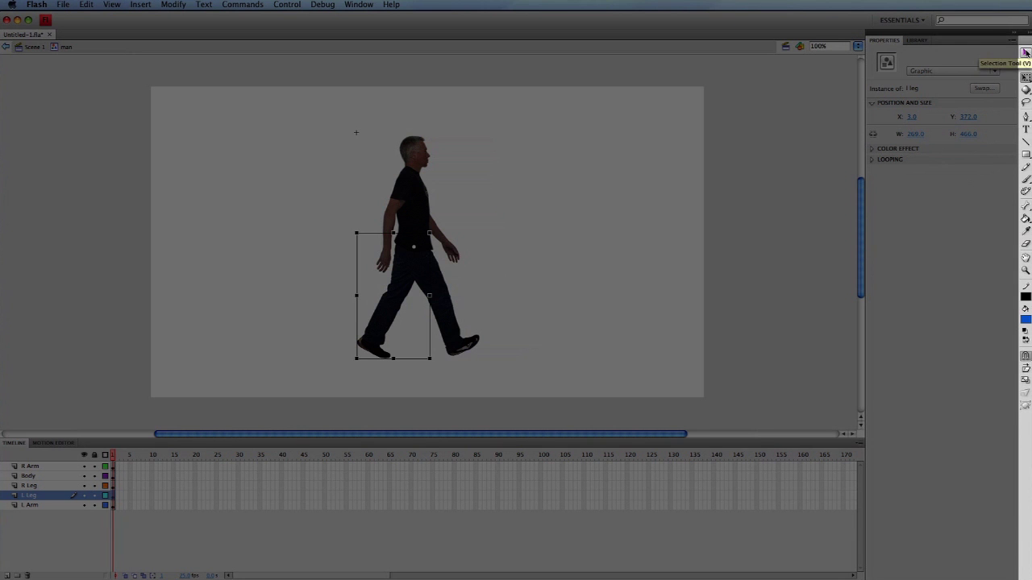
Edit the r leg symbol and delete its thigh bitmap, leaving only the lower leg
click(1026, 53)
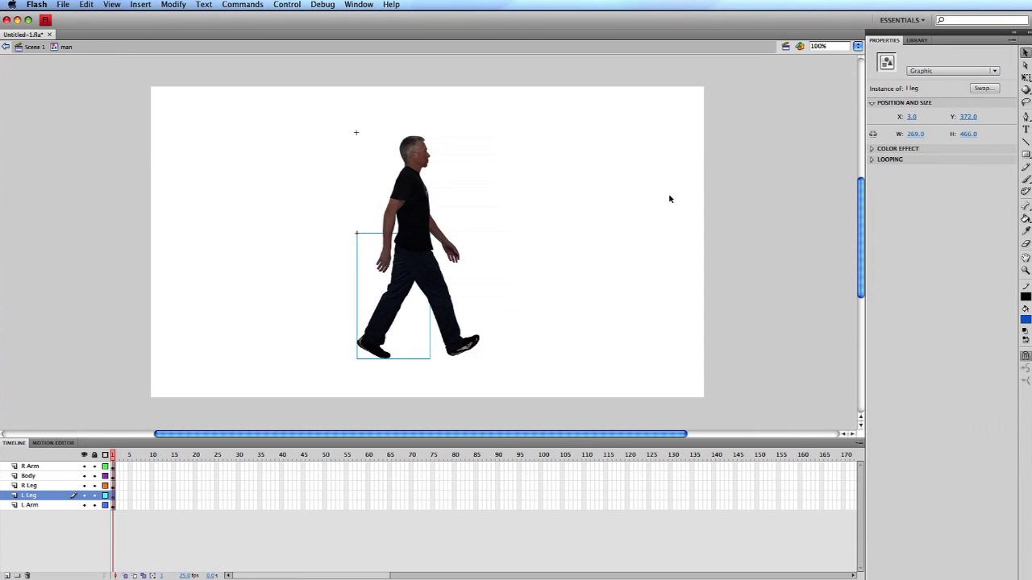
click(439, 286)
double_click(436, 284)
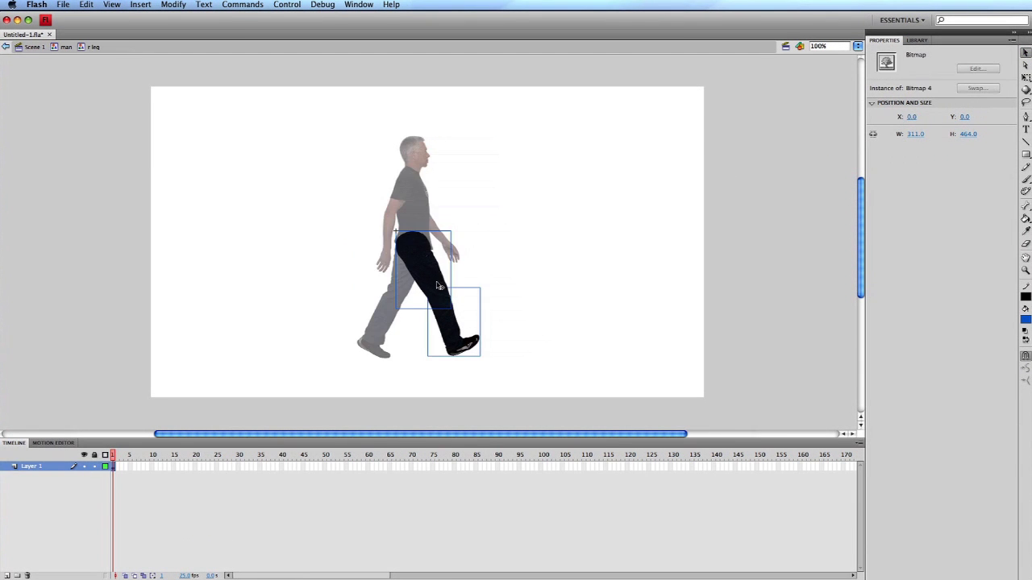
click(491, 273)
click(422, 269)
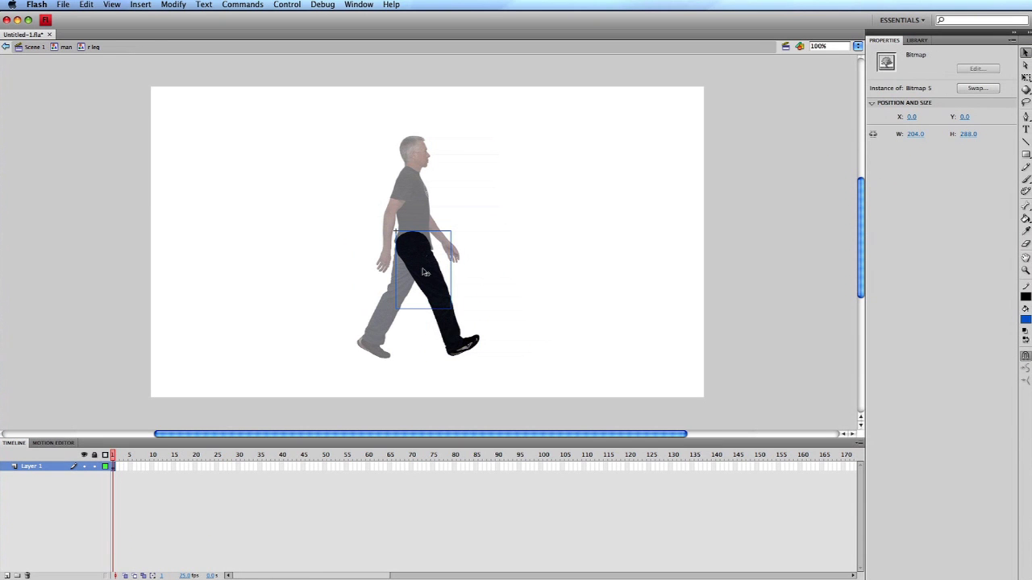
key(Delete)
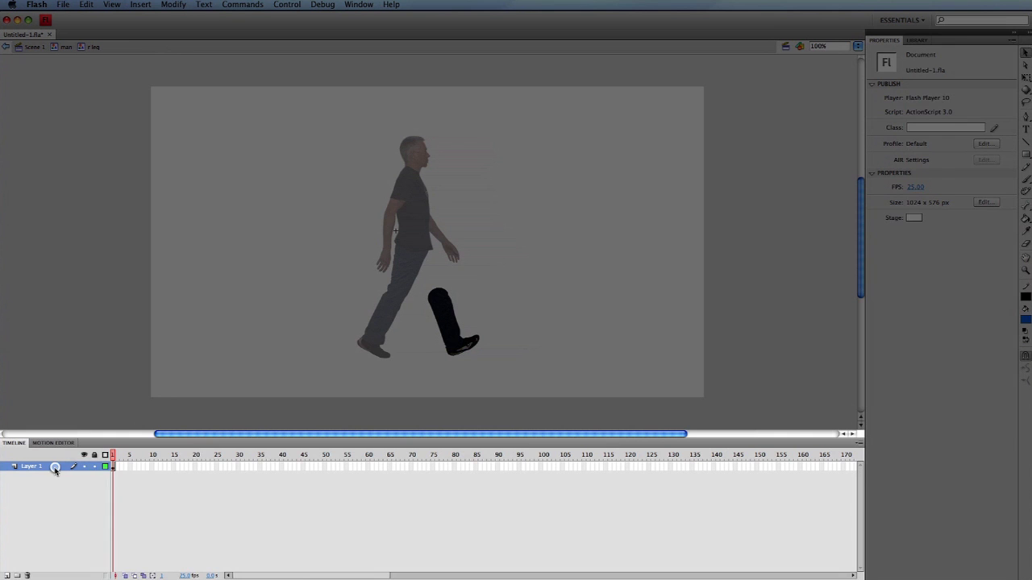
Insert Layer 2 in r leg, paste the thigh in place, and extend it to frame 32
right_click(55, 467)
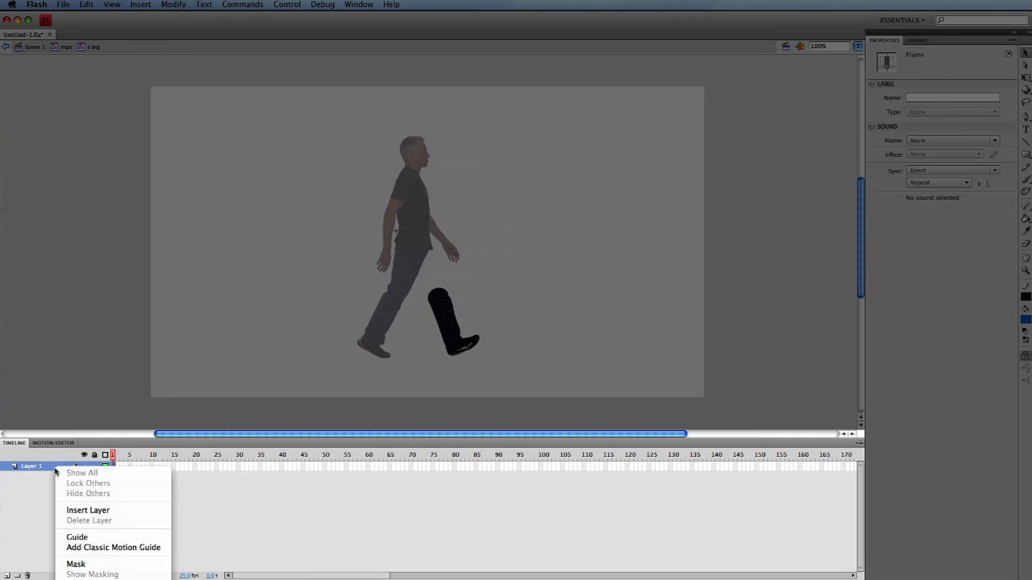
click(84, 510)
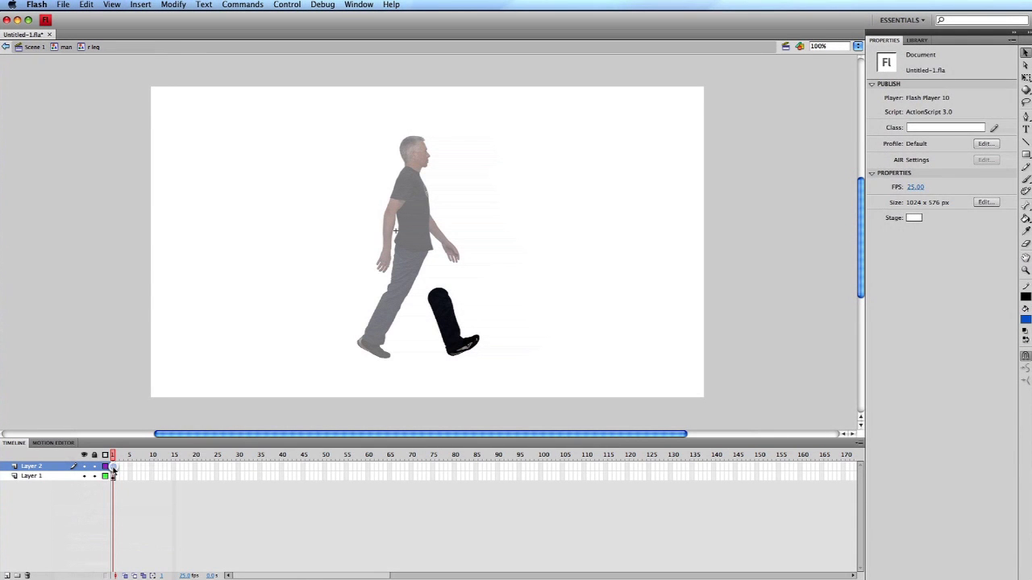
click(113, 467)
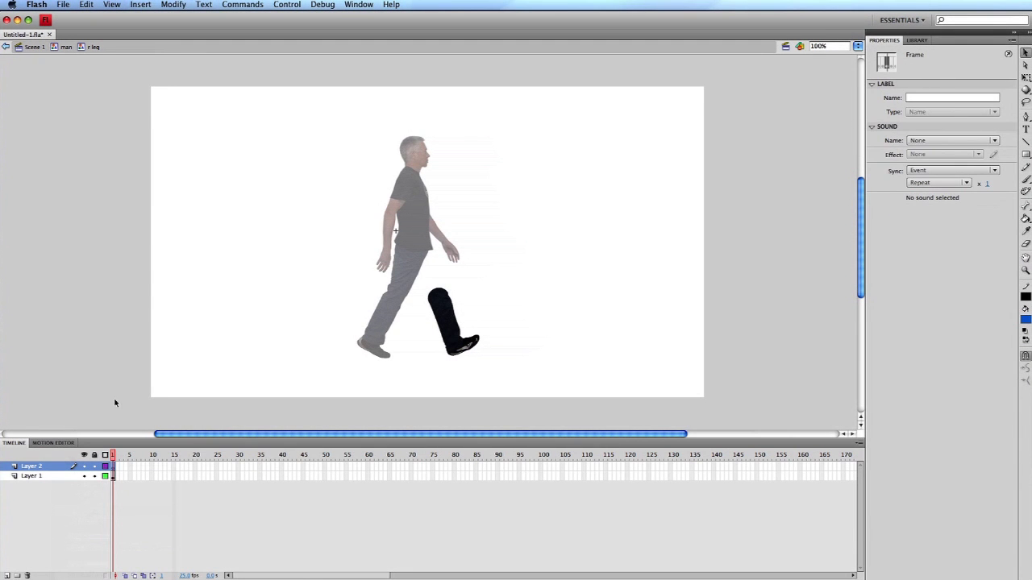
click(85, 6)
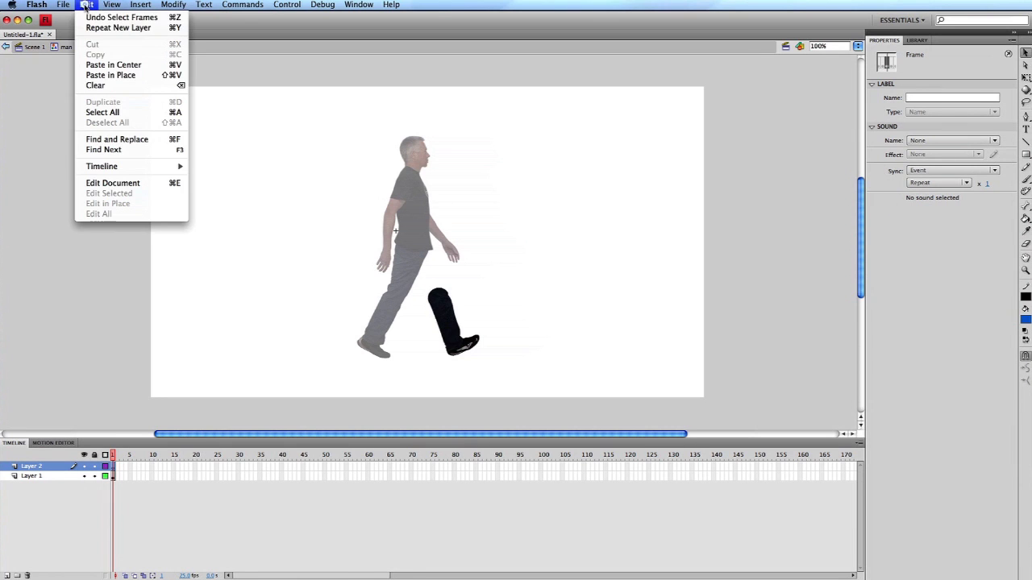
click(110, 76)
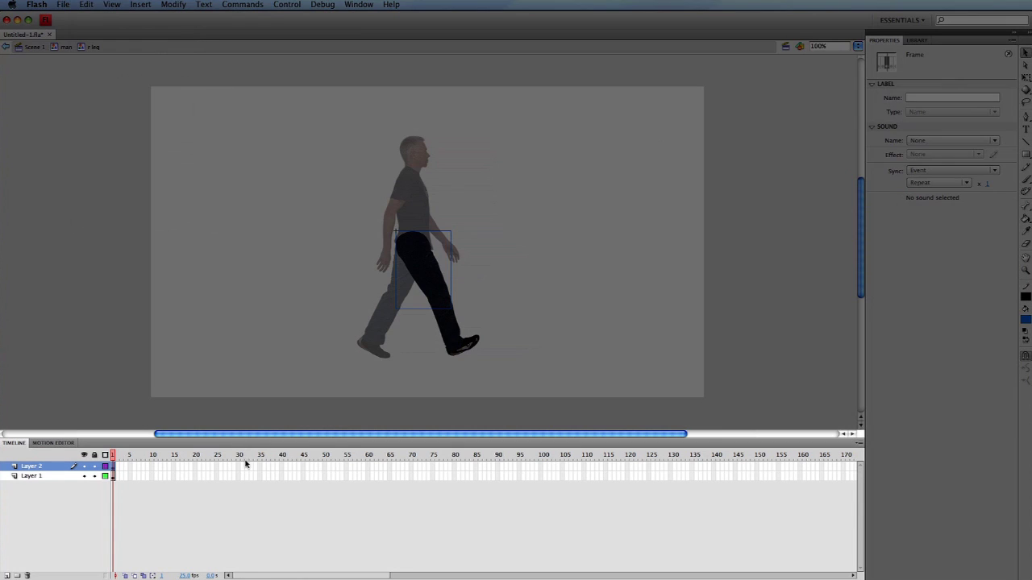
right_click(246, 467)
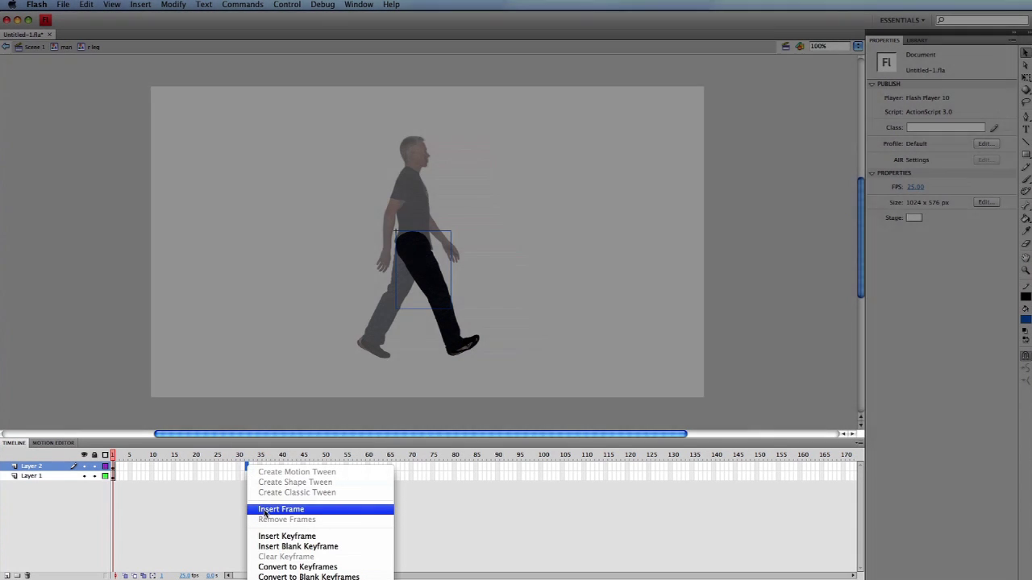
click(264, 510)
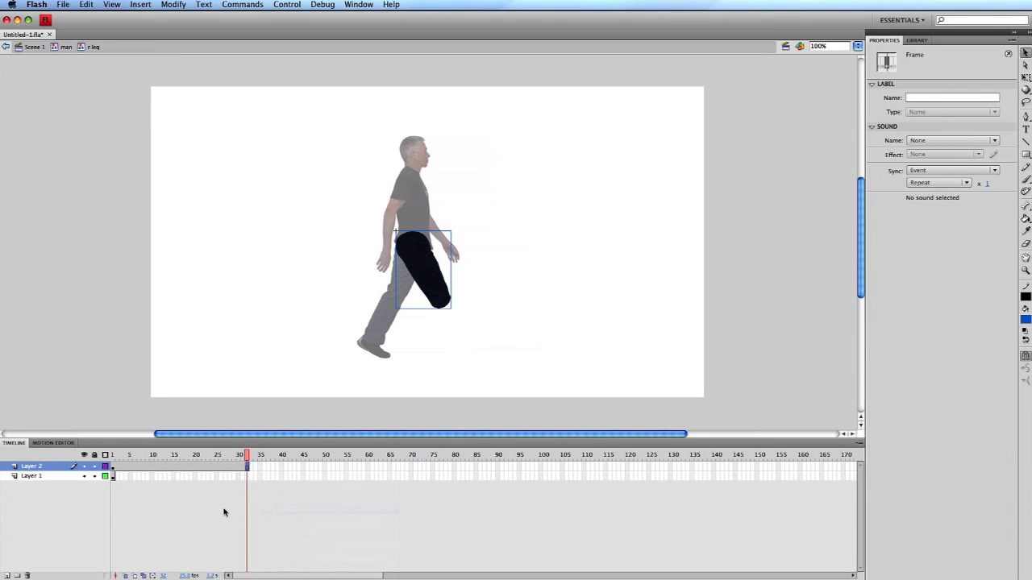
Add a classic tween to the lower leg and move its pivot to the knee
right_click(114, 477)
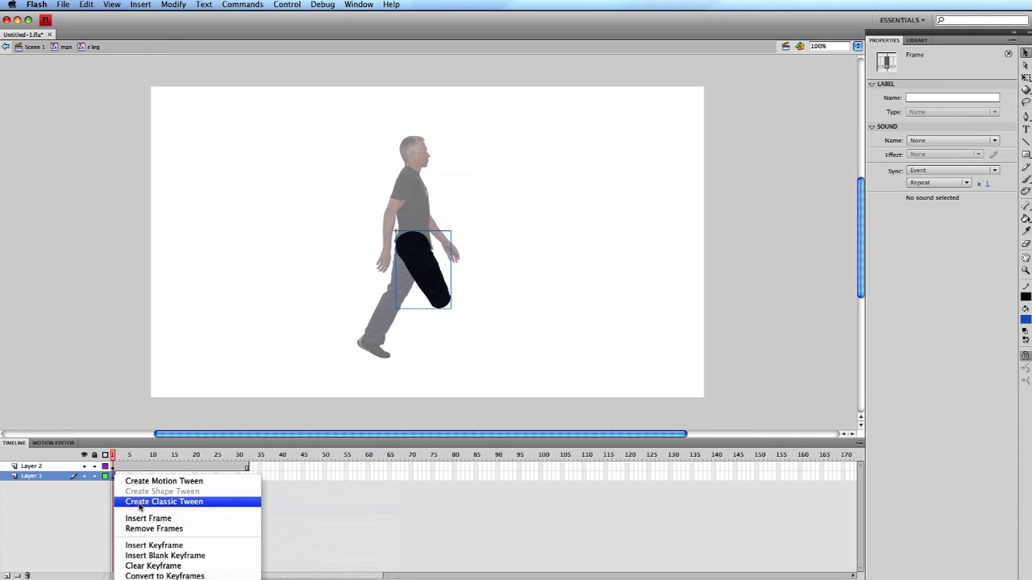
click(139, 505)
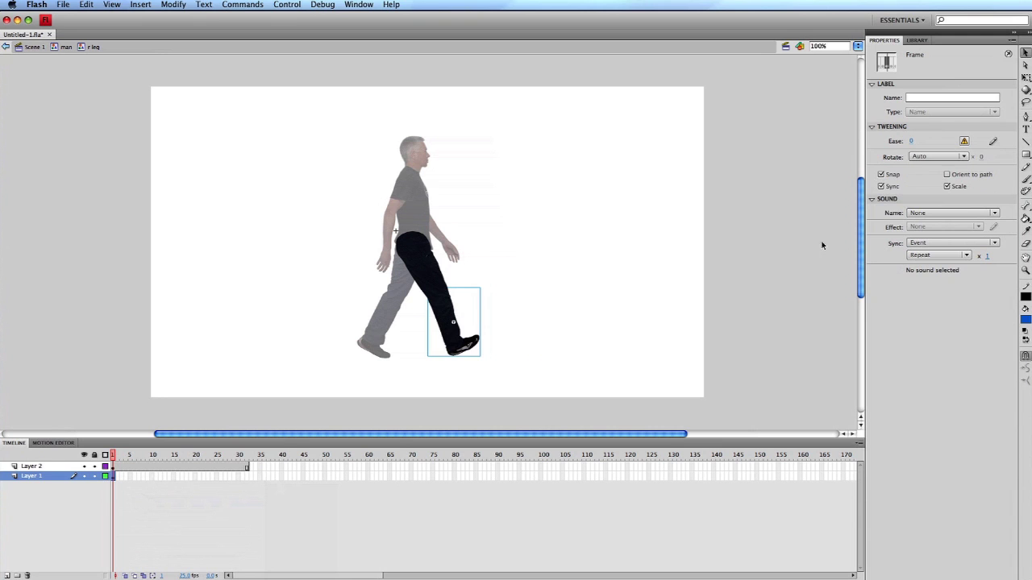
key(q)
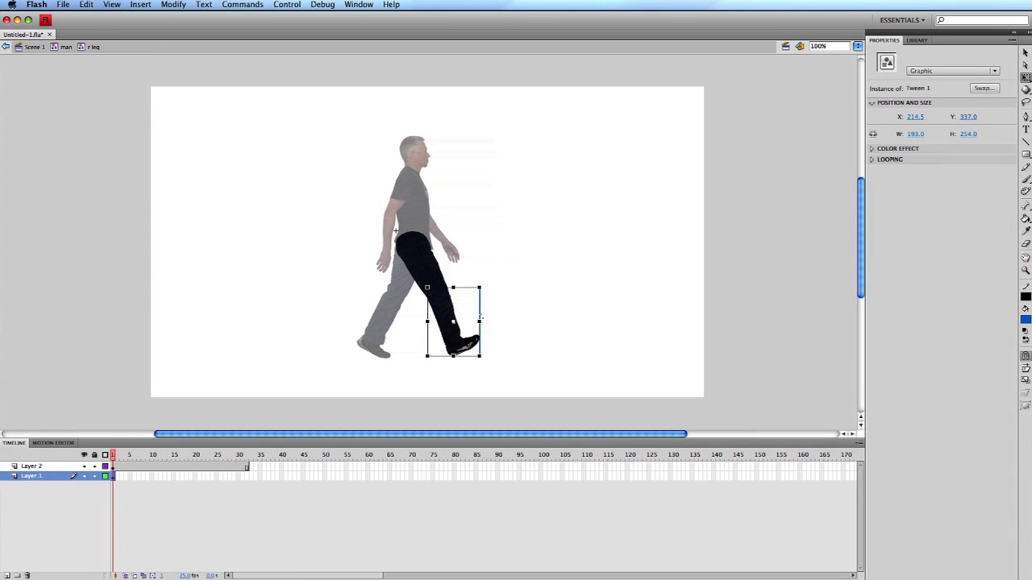
drag(454, 321, 437, 300)
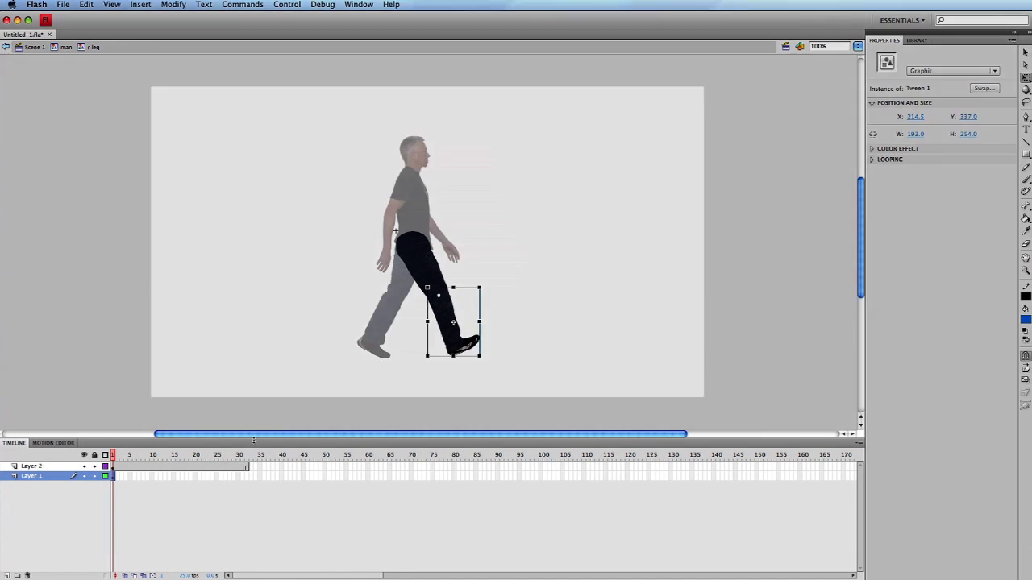
Add keyframes at frames 32, 16 and 24, rotating the lower leg backward at 24
right_click(246, 475)
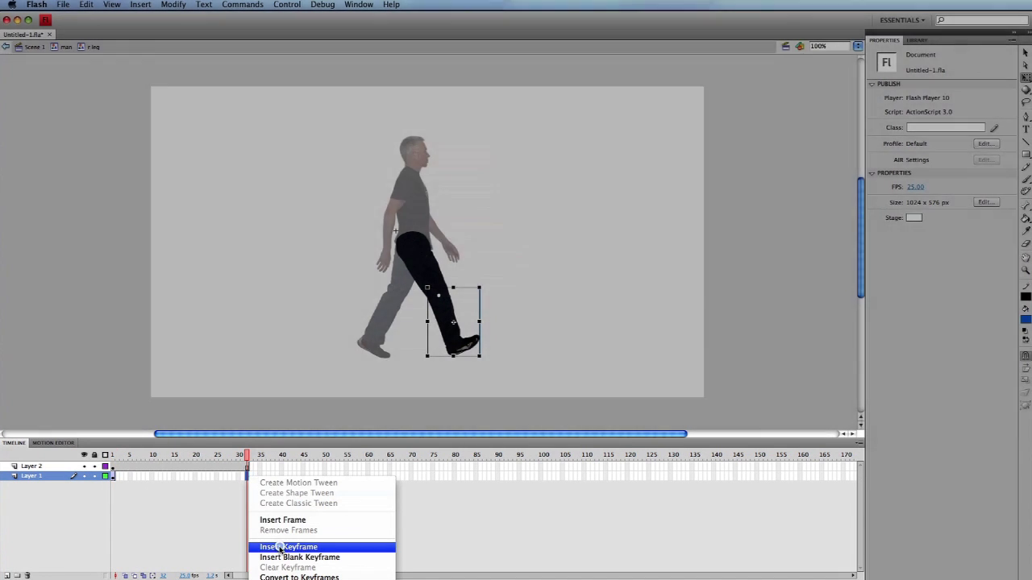
click(278, 547)
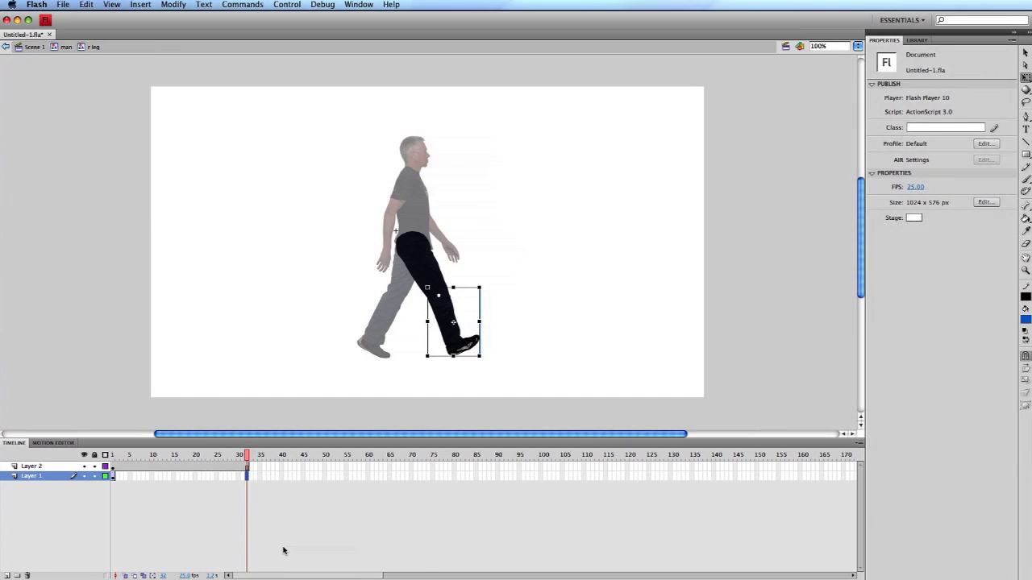
click(178, 457)
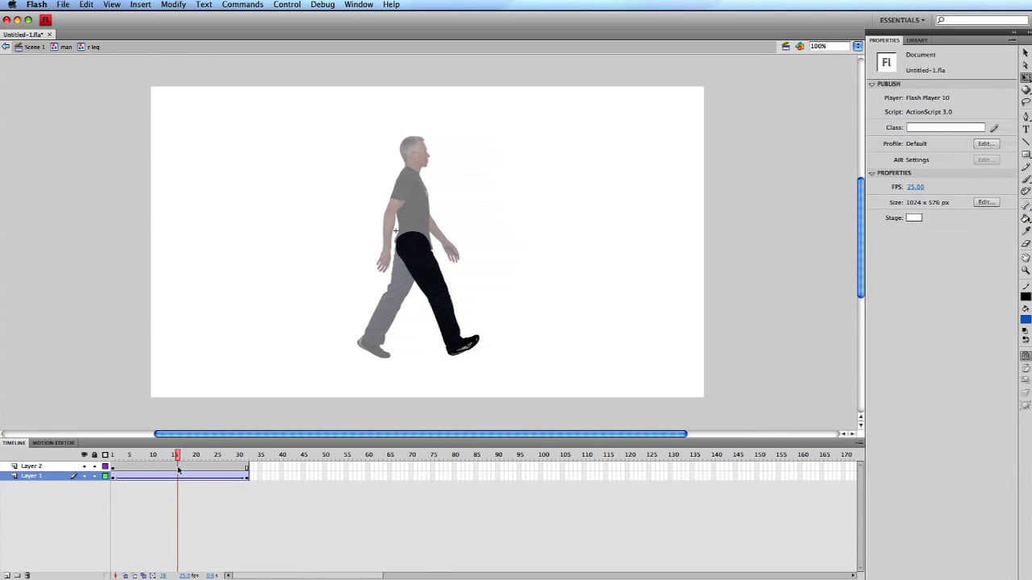
right_click(178, 479)
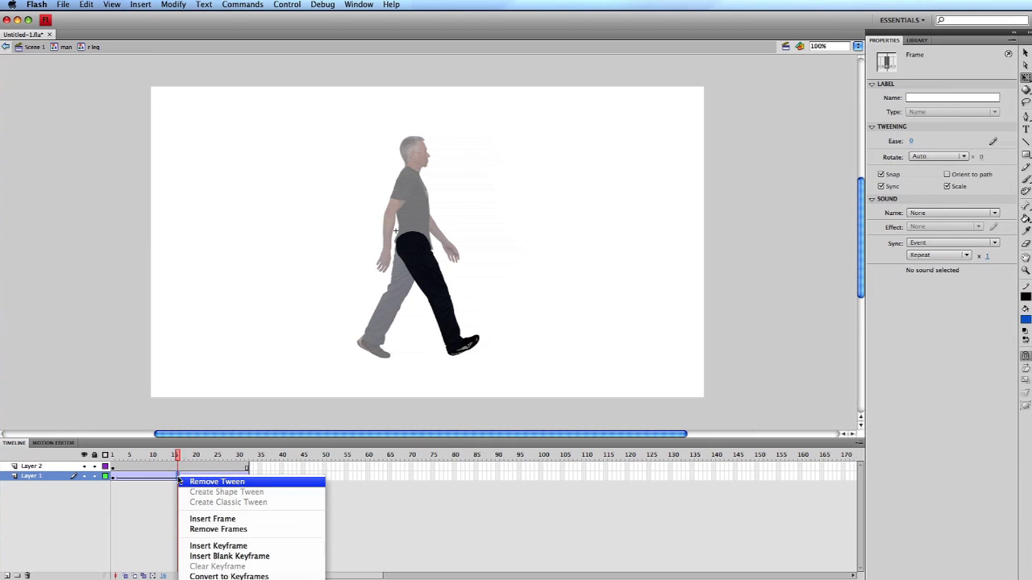
click(223, 547)
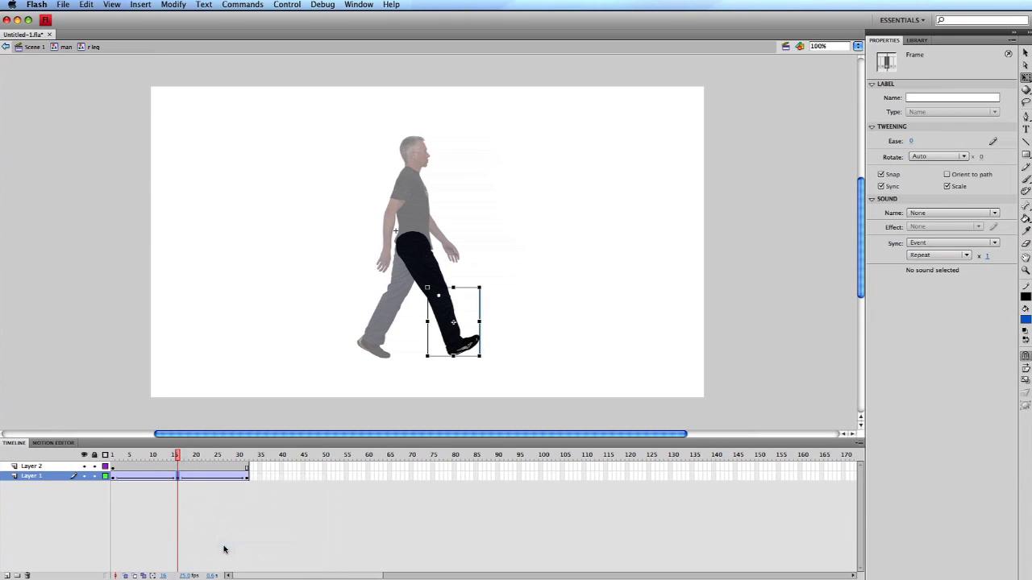
click(216, 456)
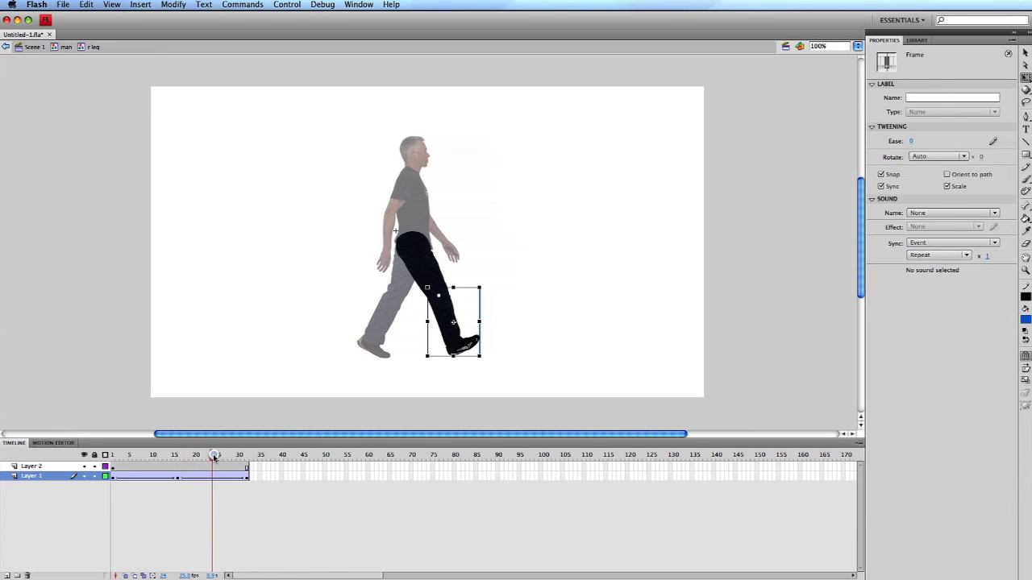
right_click(214, 477)
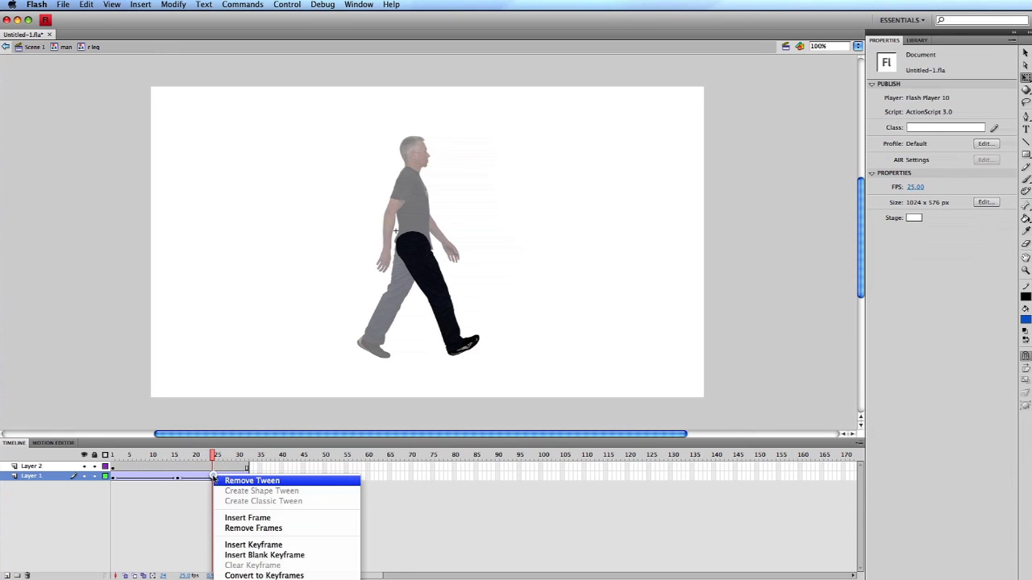
click(255, 545)
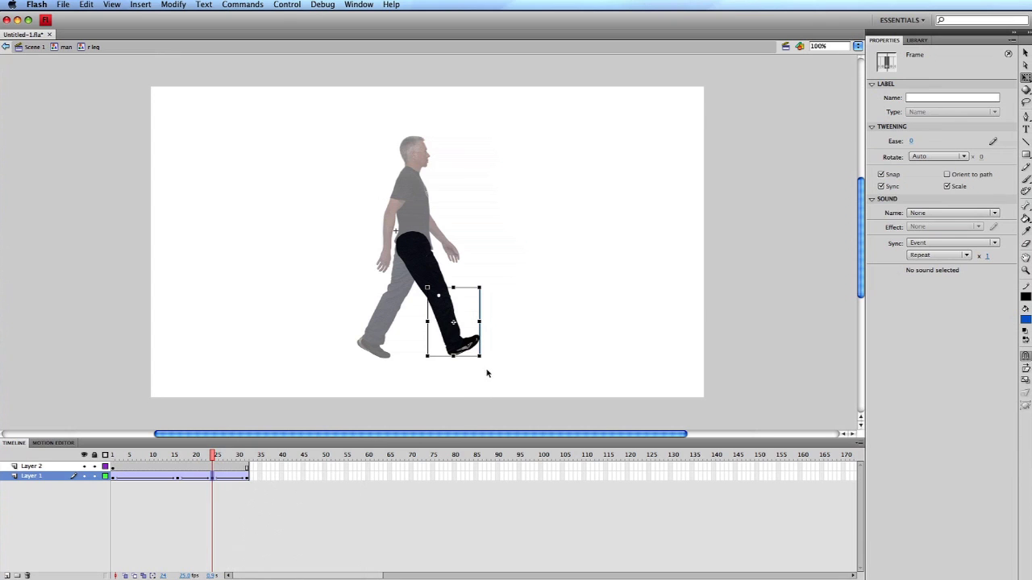
drag(484, 362, 417, 379)
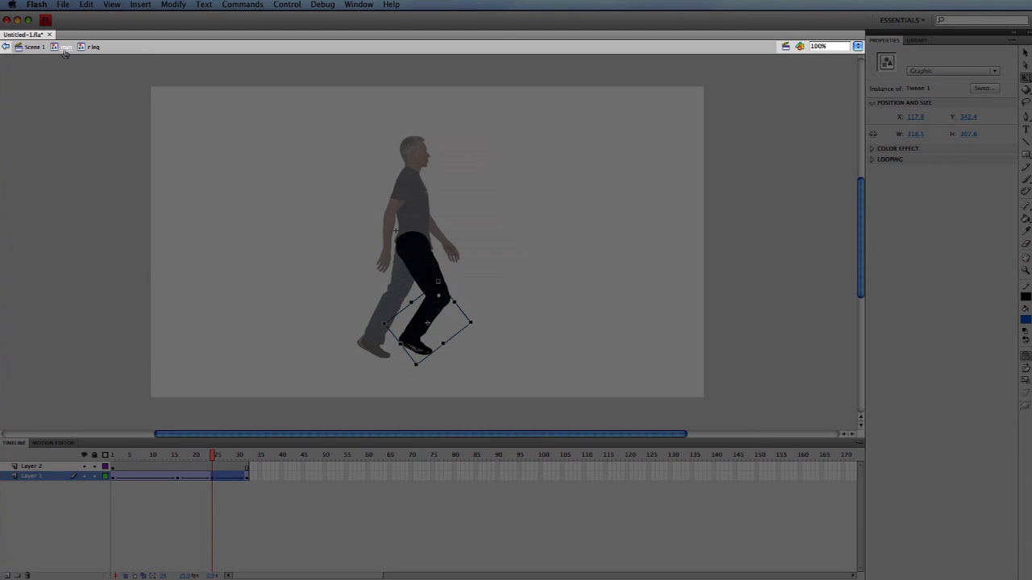
Open the l leg symbol in place and delete its upper leg piece
click(65, 46)
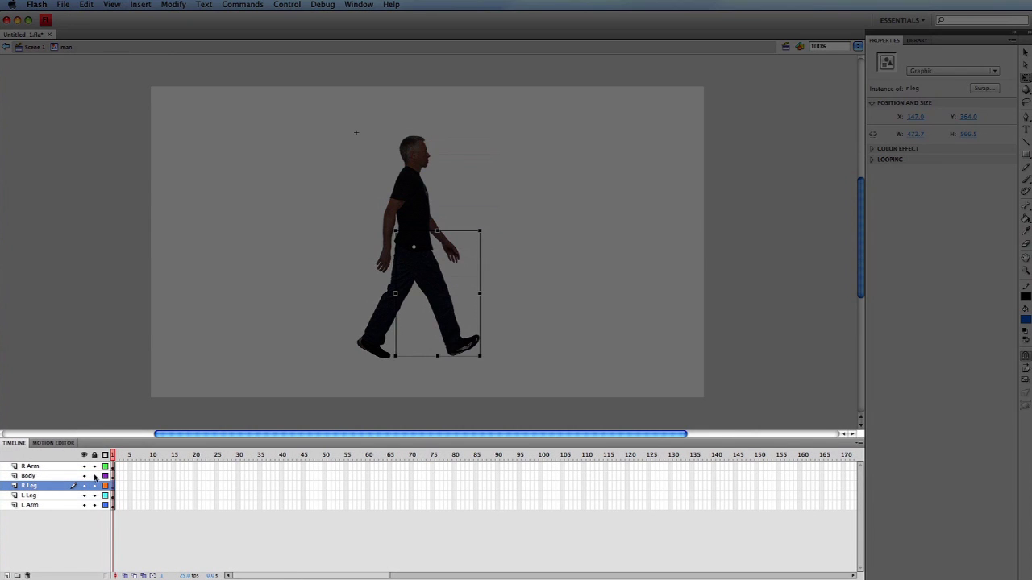
click(113, 495)
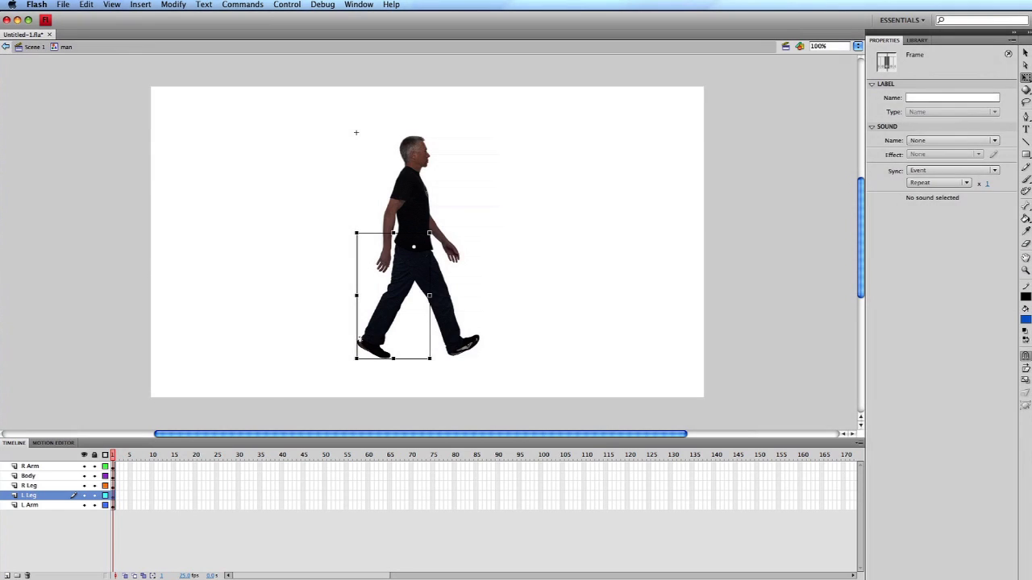
double_click(384, 330)
click(333, 267)
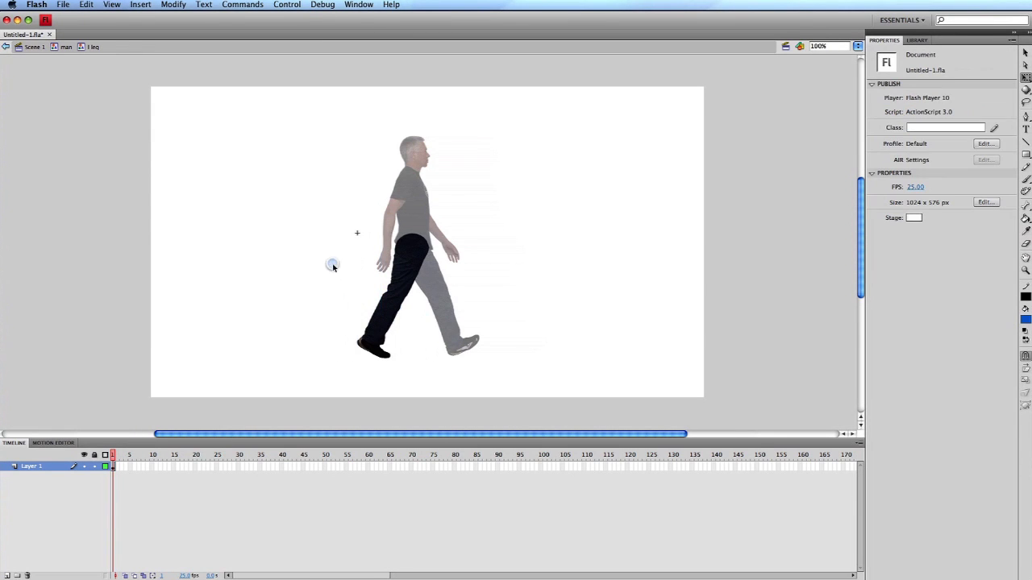
click(403, 272)
key(Delete)
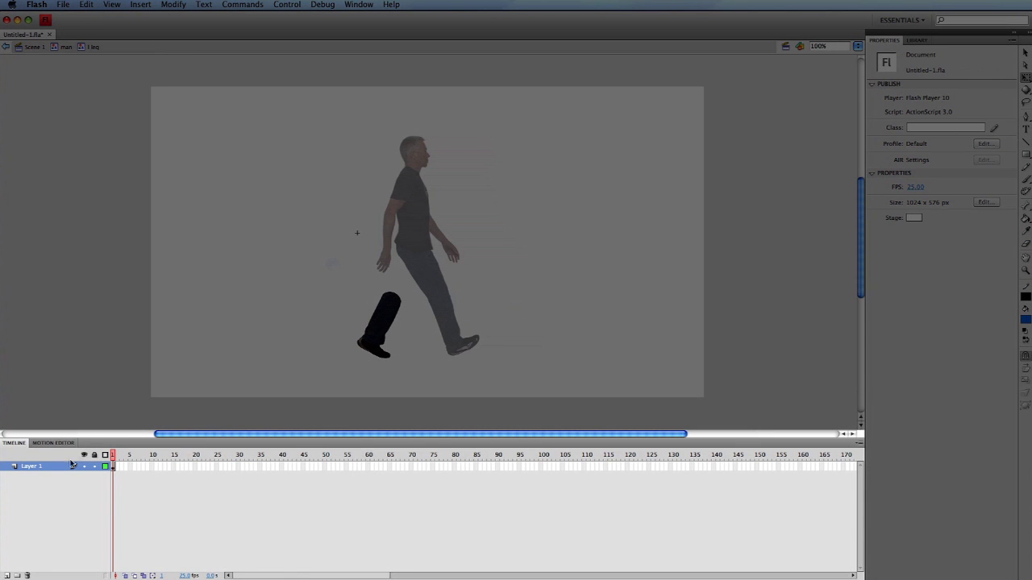
Insert Layer 2, paste the thigh in place on it, and extend it to frame 31
right_click(58, 467)
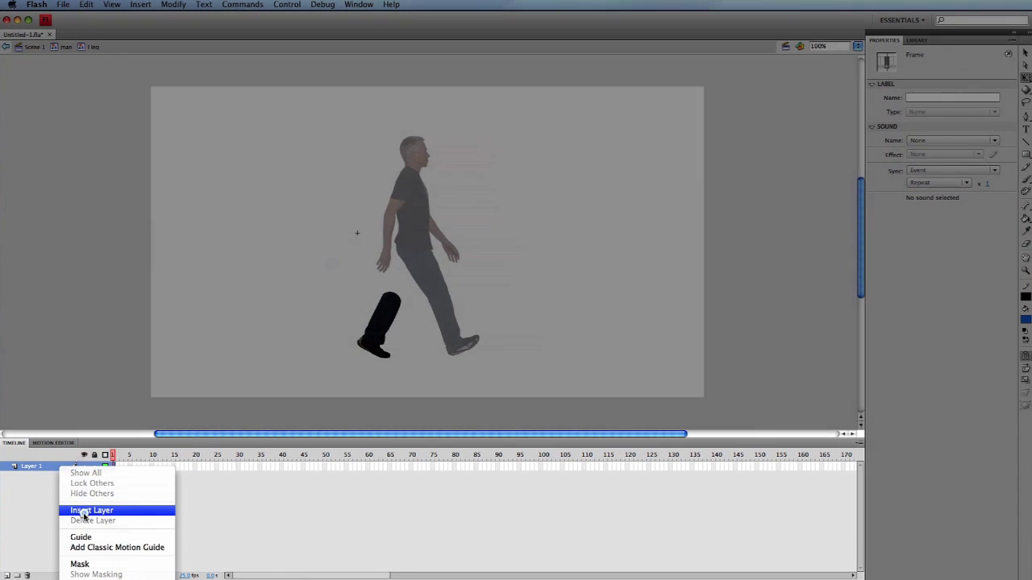
click(84, 512)
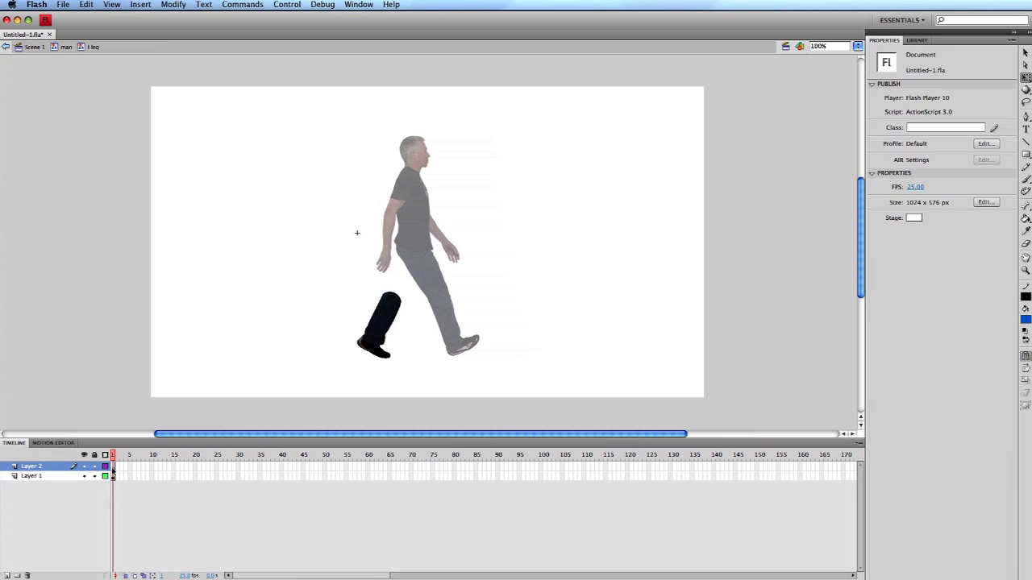
click(113, 466)
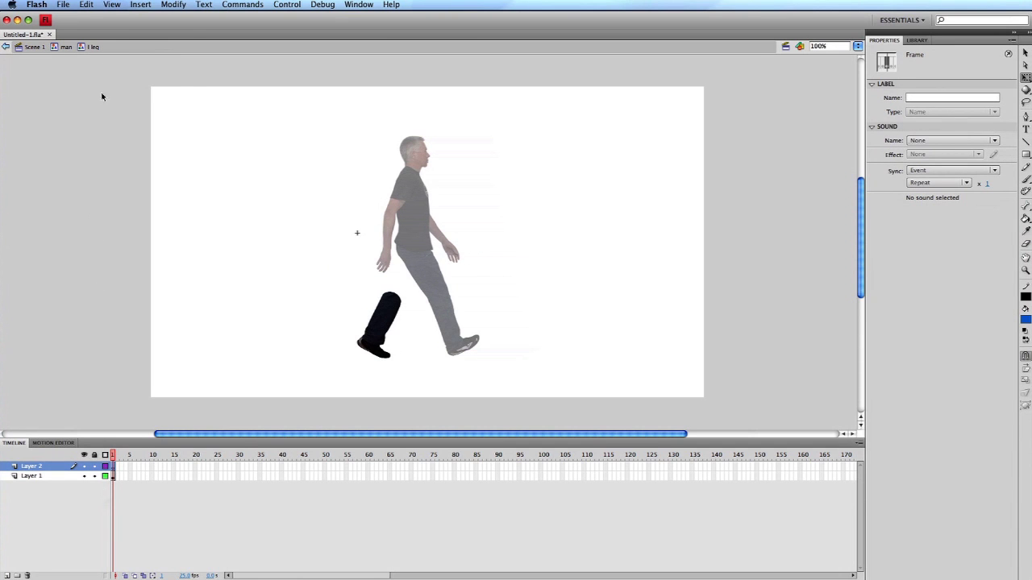
click(86, 5)
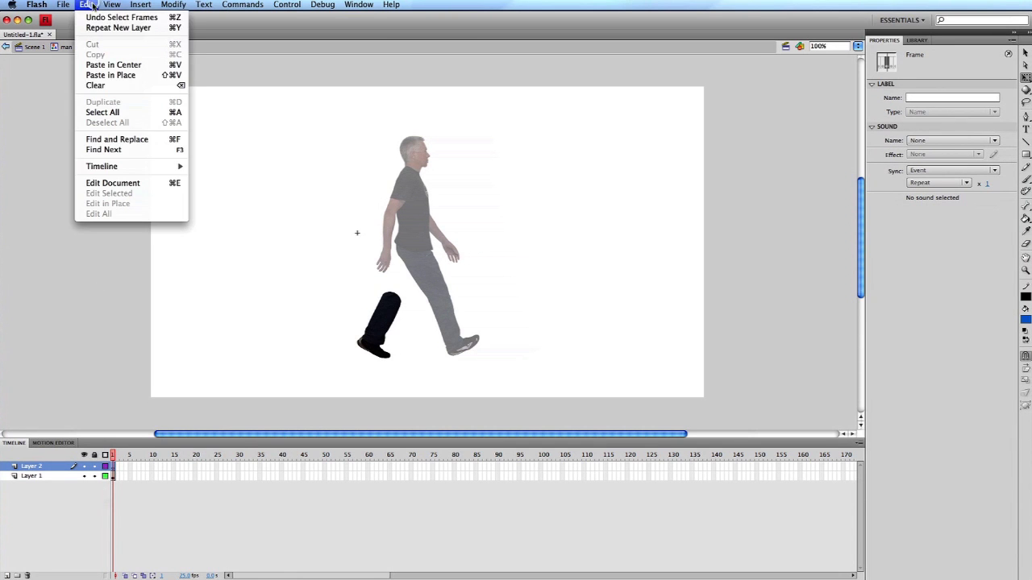
click(101, 78)
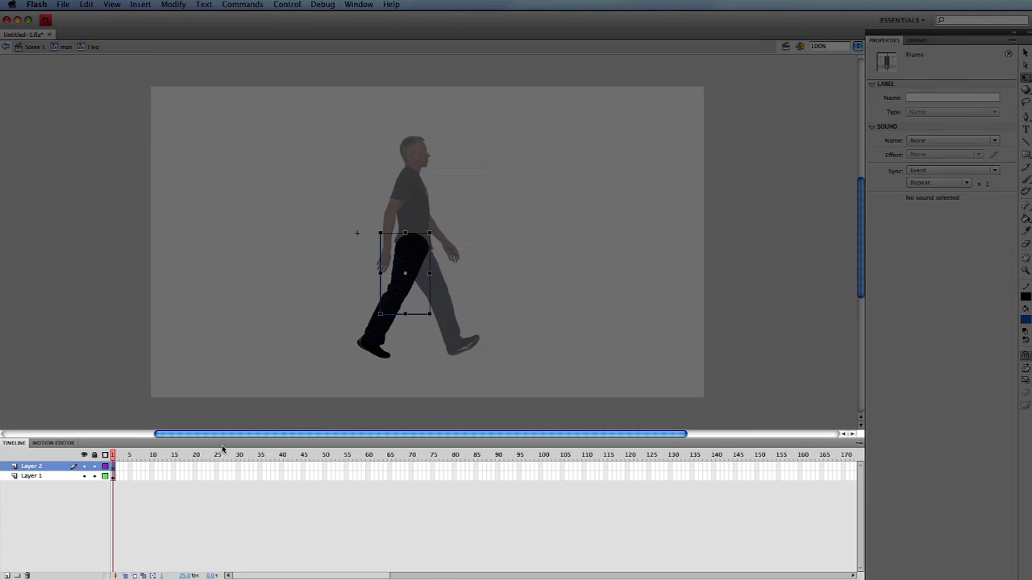
right_click(245, 467)
click(280, 512)
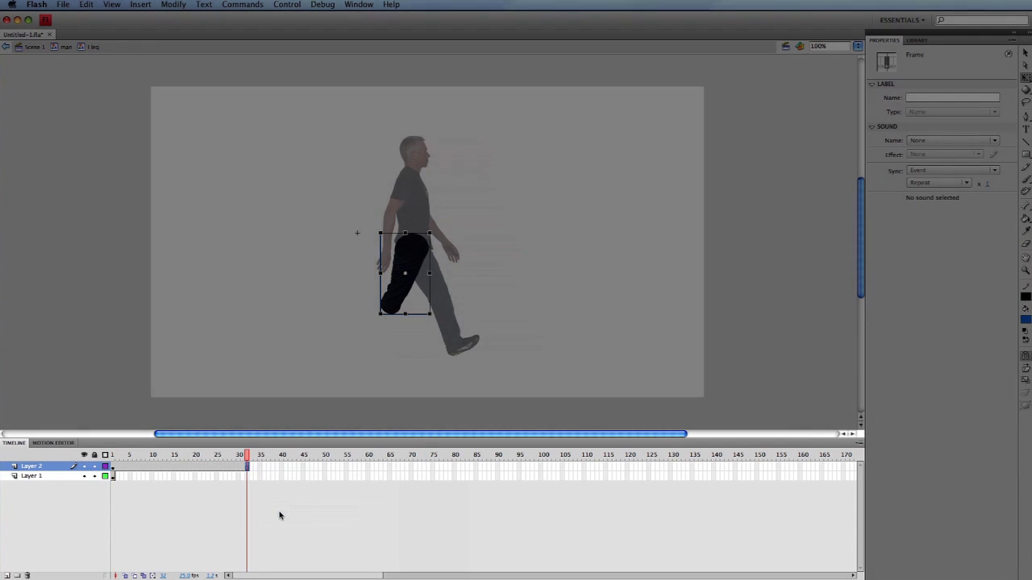
Create a classic tween on Layer 1 for the left lower leg
click(113, 477)
right_click(113, 477)
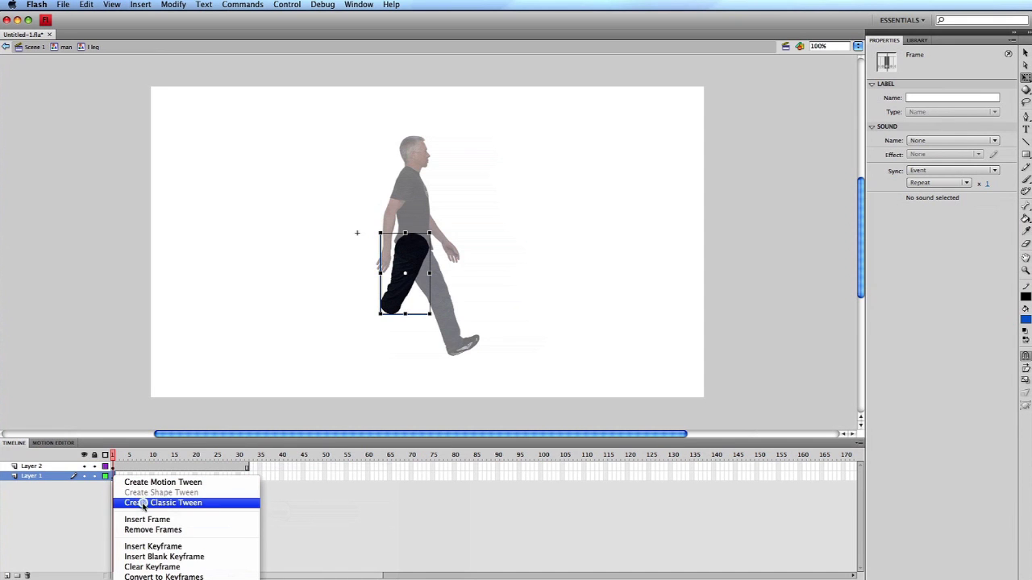
click(144, 504)
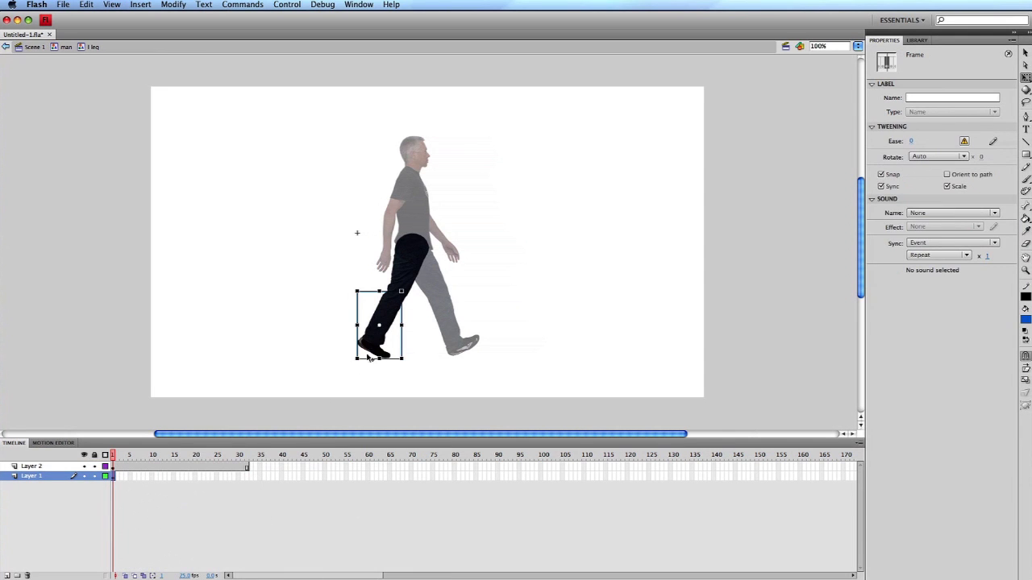
click(380, 330)
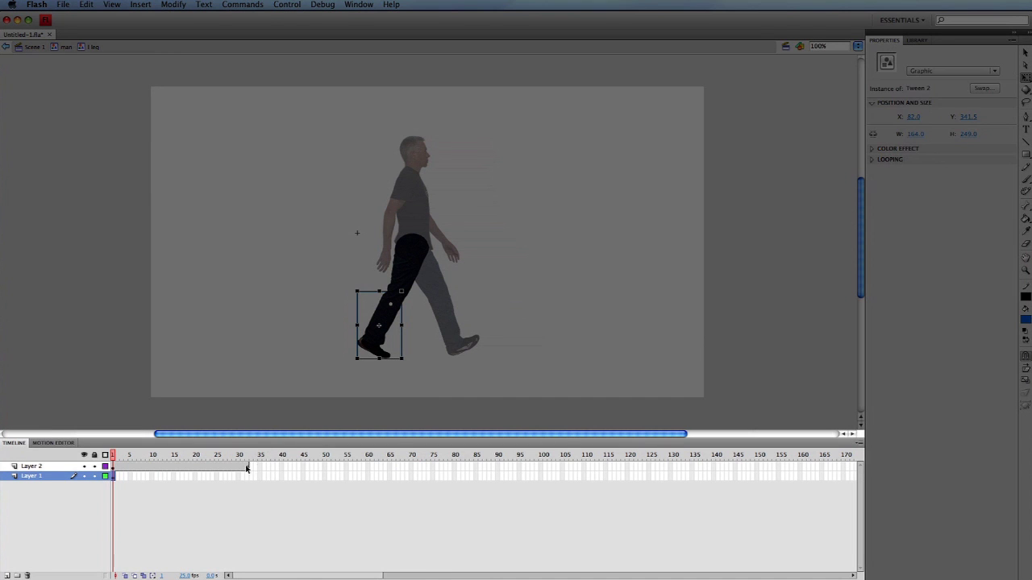
Add keyframes at frames 31, 15 and 8, rotating the lower leg backward at frame 8
right_click(247, 476)
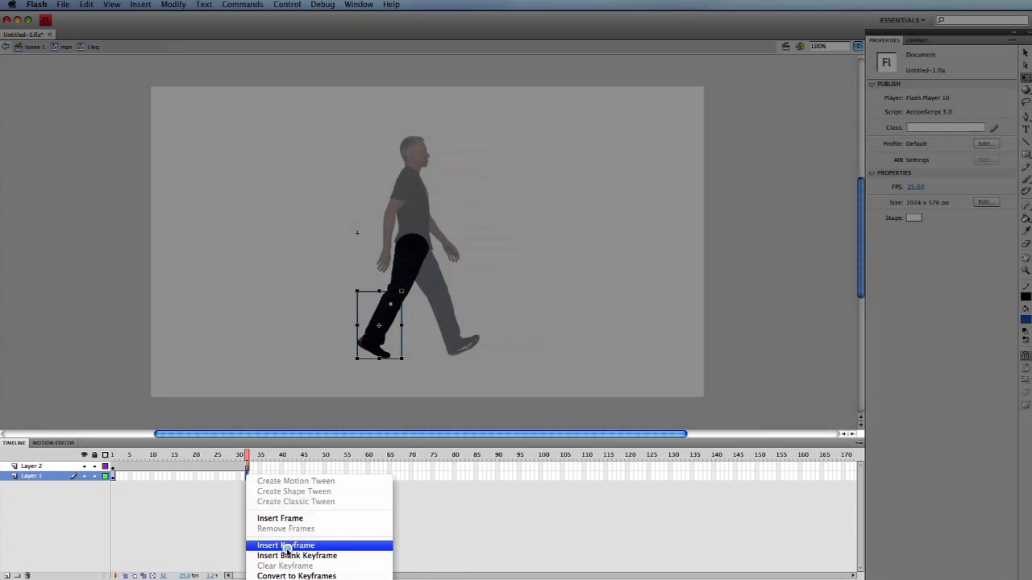
click(284, 546)
click(179, 469)
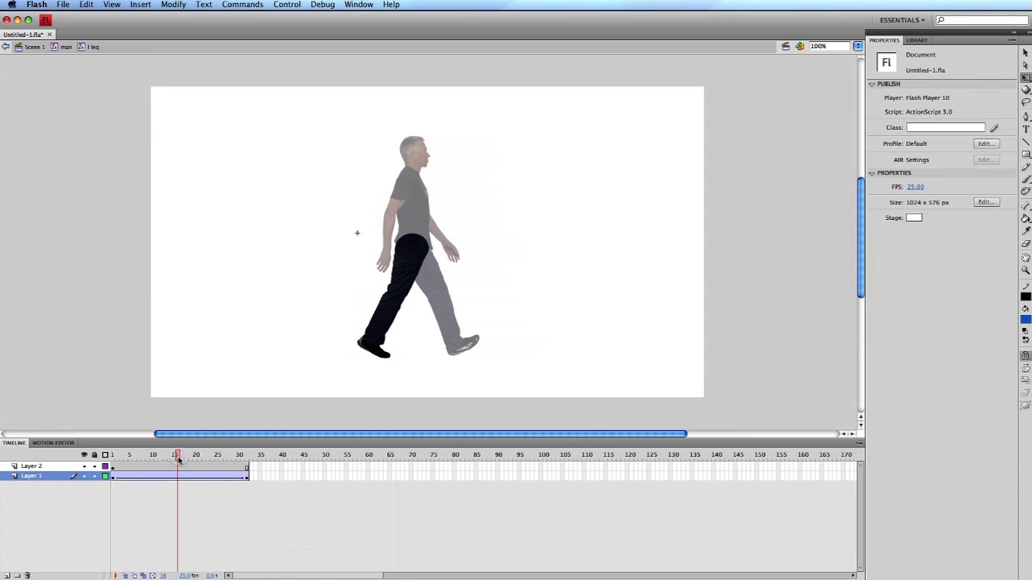
right_click(179, 479)
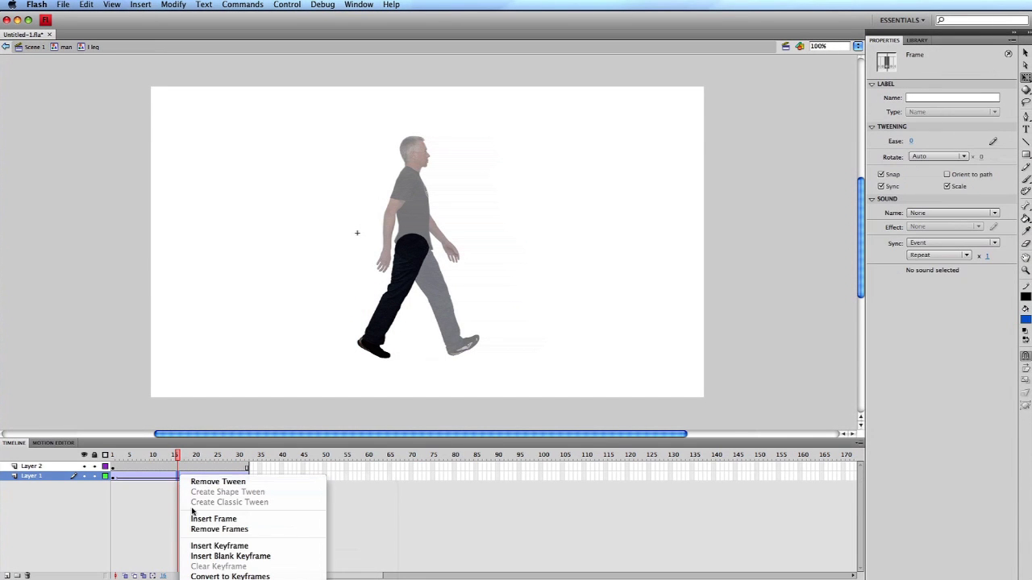
click(211, 547)
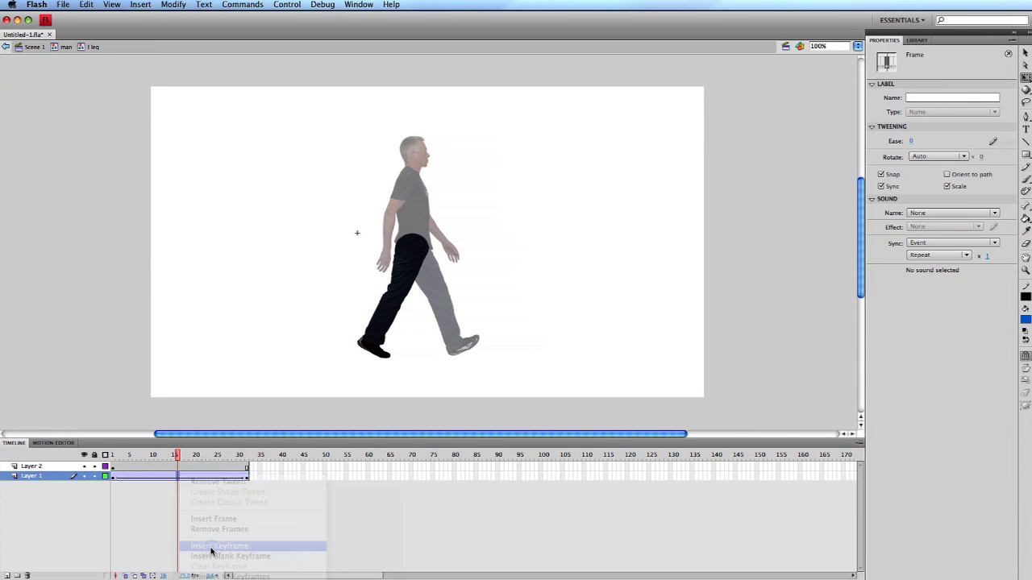
click(143, 457)
right_click(143, 476)
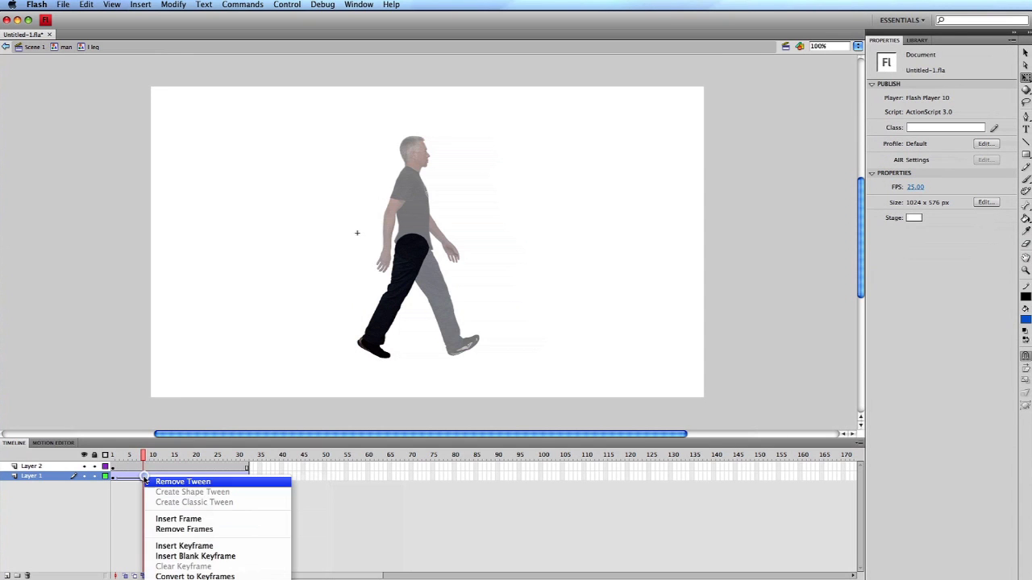
click(184, 547)
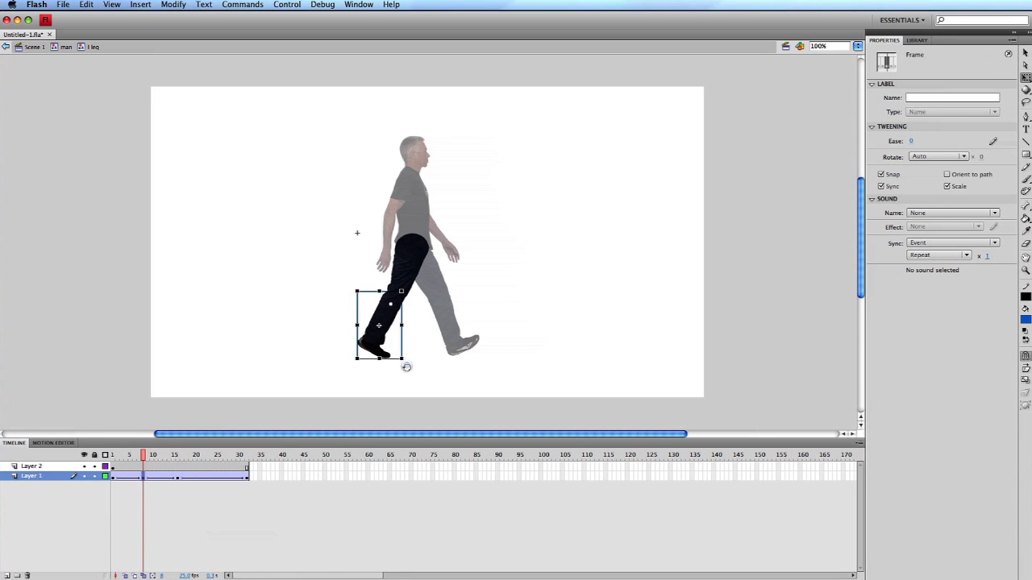
drag(406, 367, 346, 359)
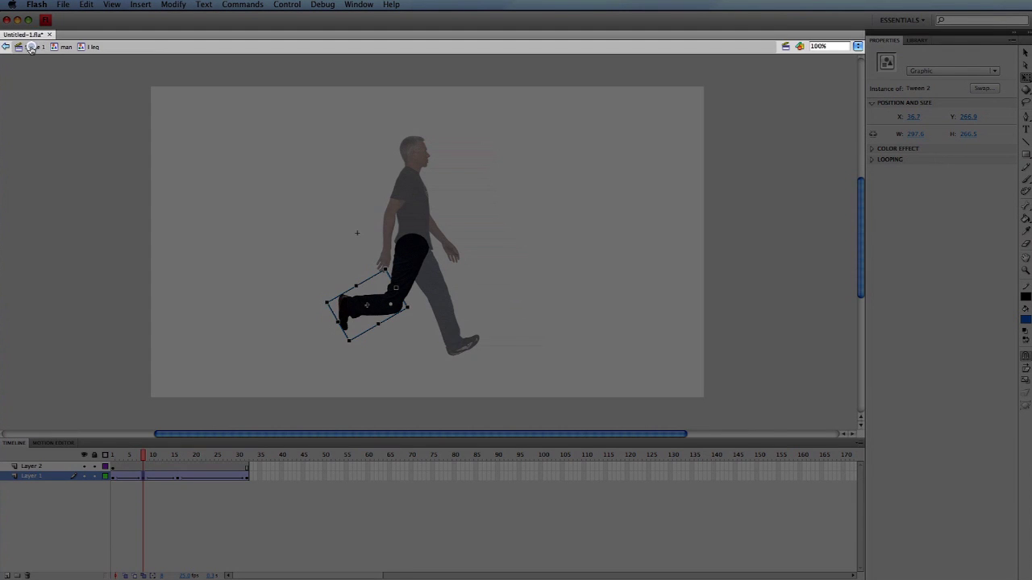
Return to Scene 1 and save the document as ManWalking01.fla
click(31, 47)
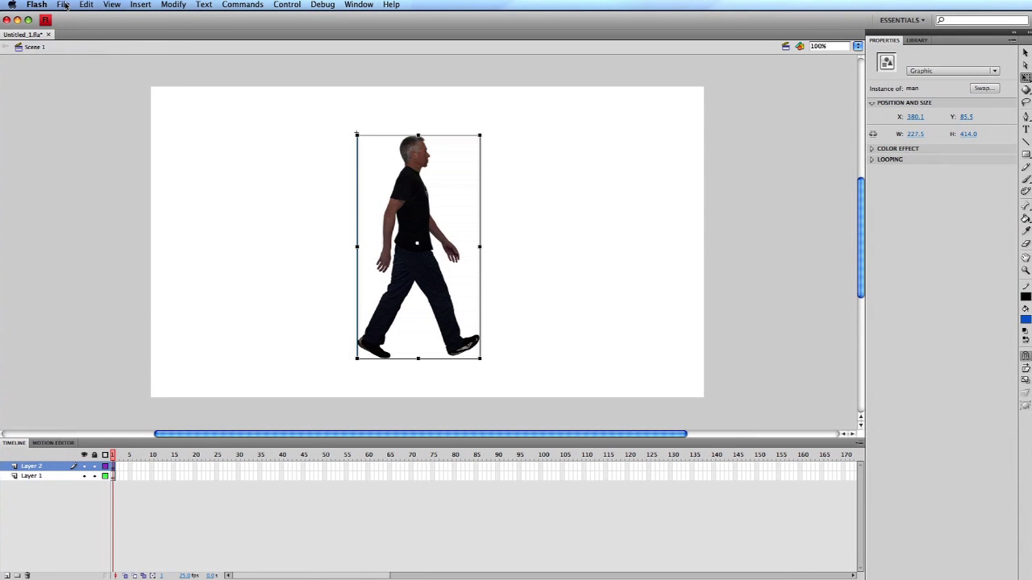
click(63, 5)
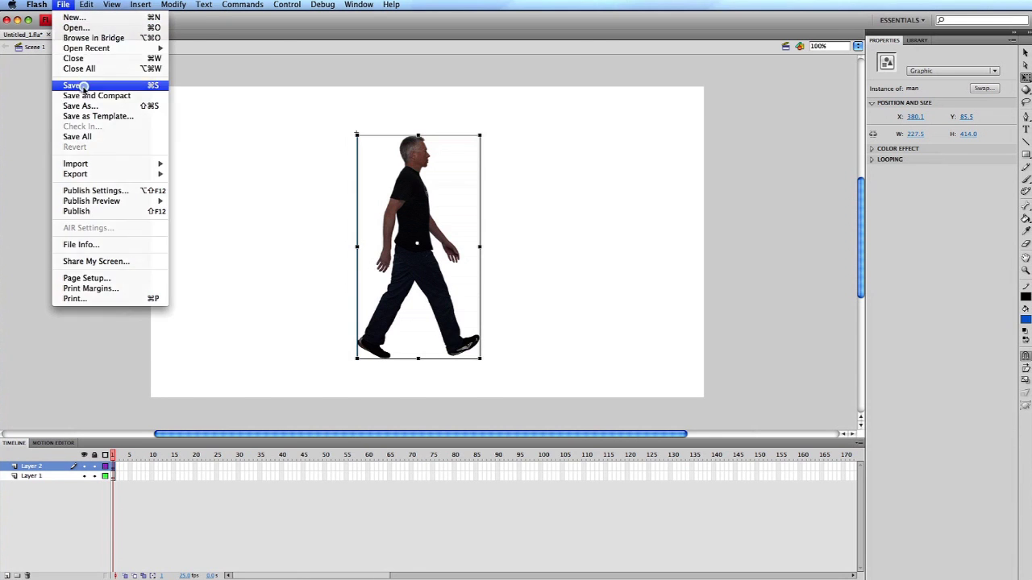
click(83, 86)
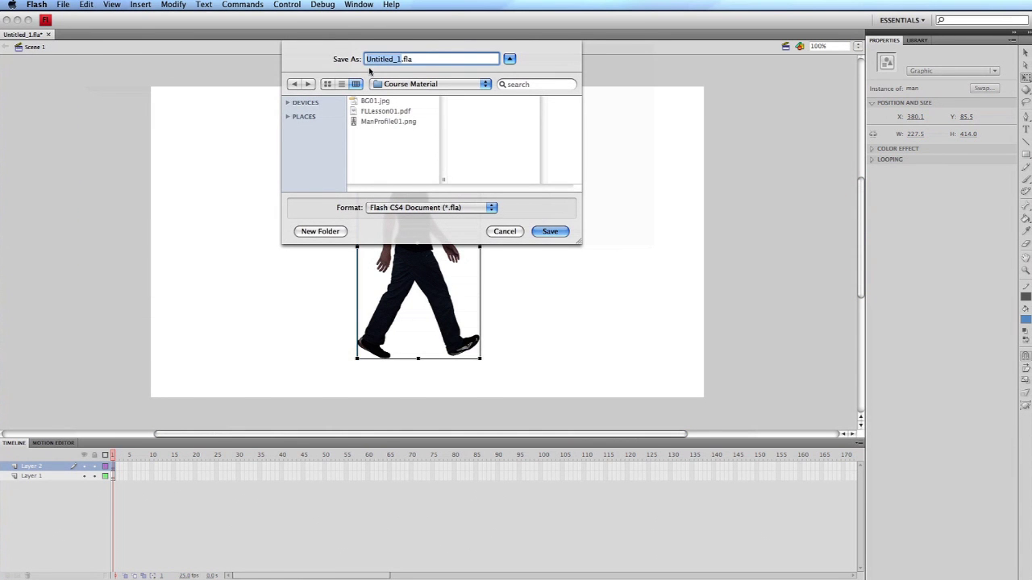
text(ManWalking01)
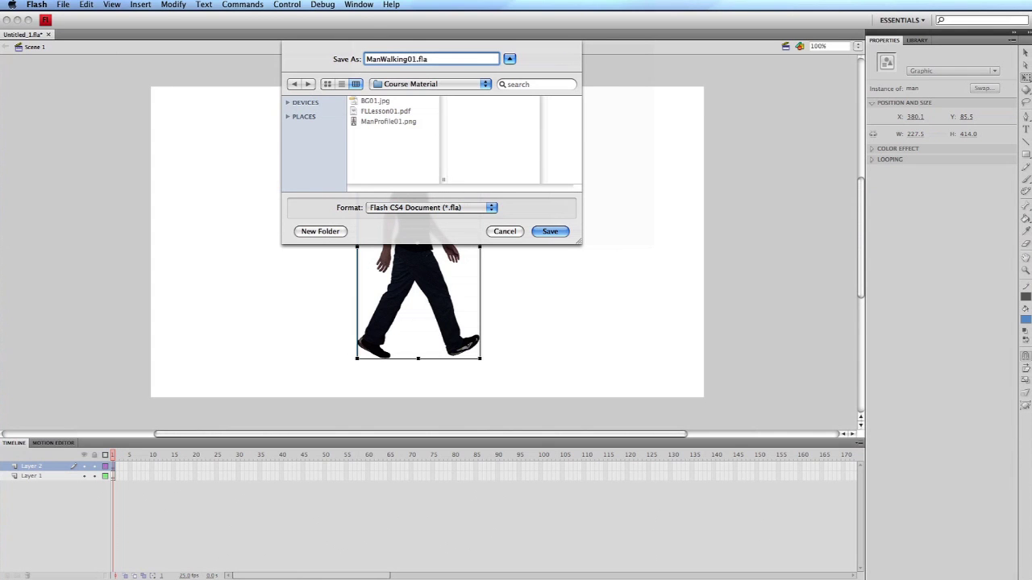
click(550, 231)
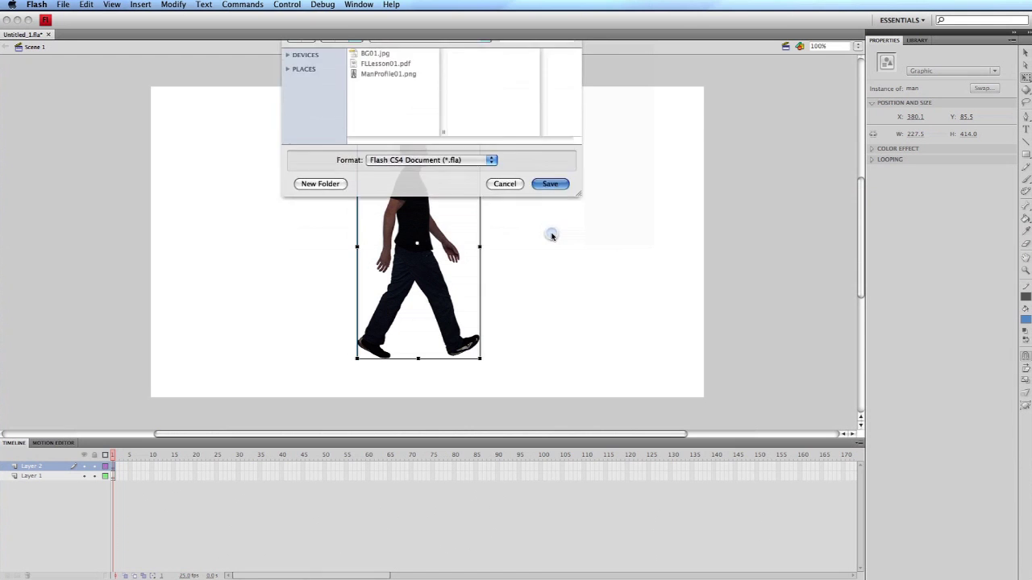